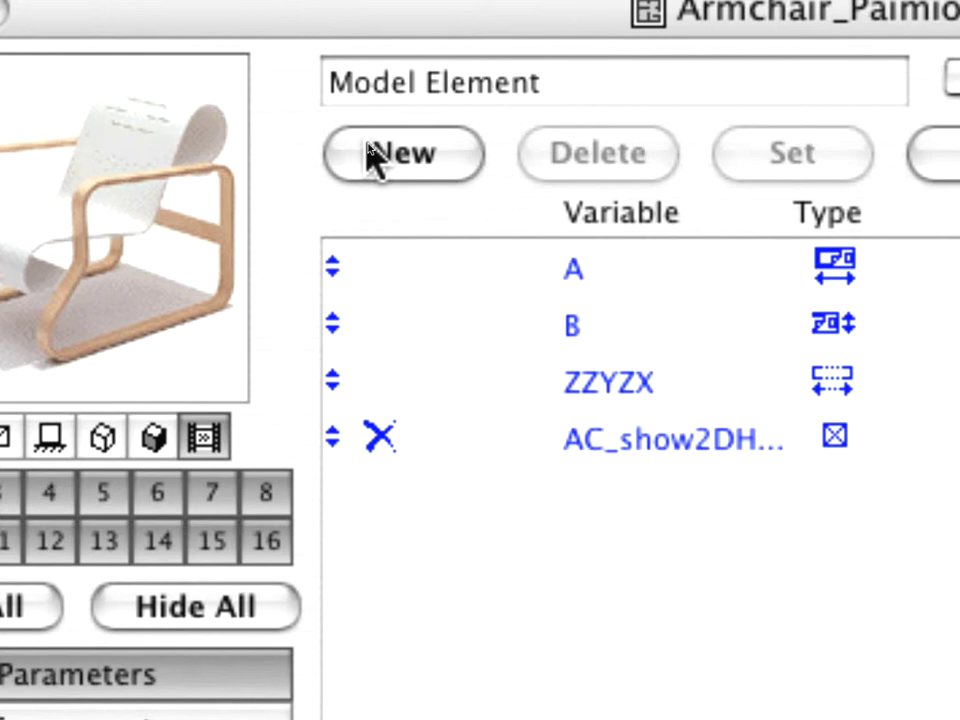
# Add a new parameter named frame_material to the Armchair_Paimio parameter list.
pyautogui.click(372, 156)
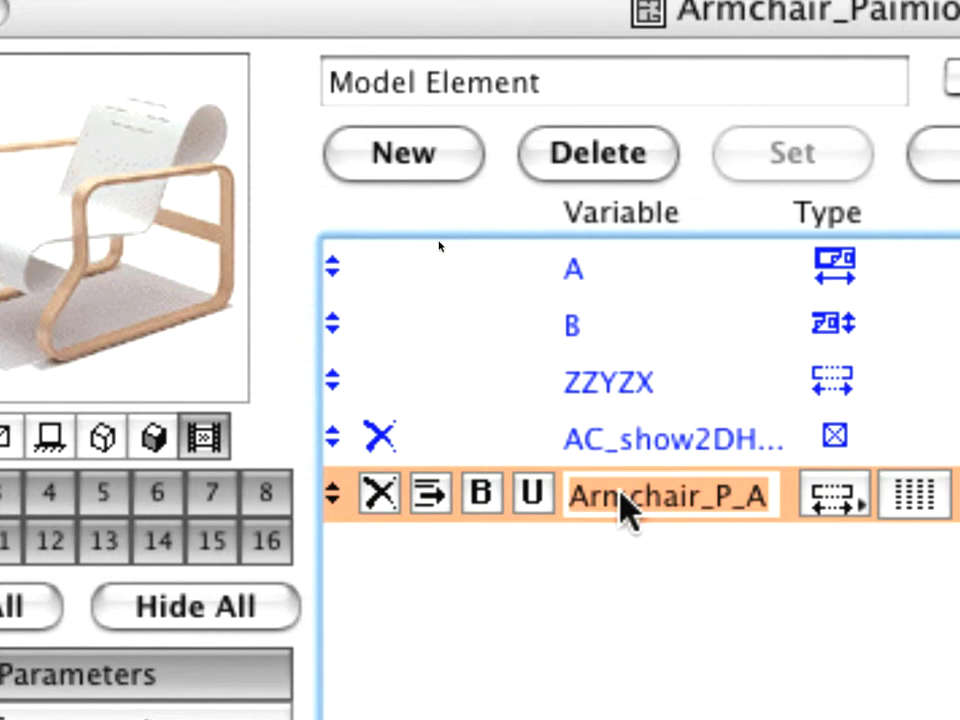
pyautogui.write('fra')
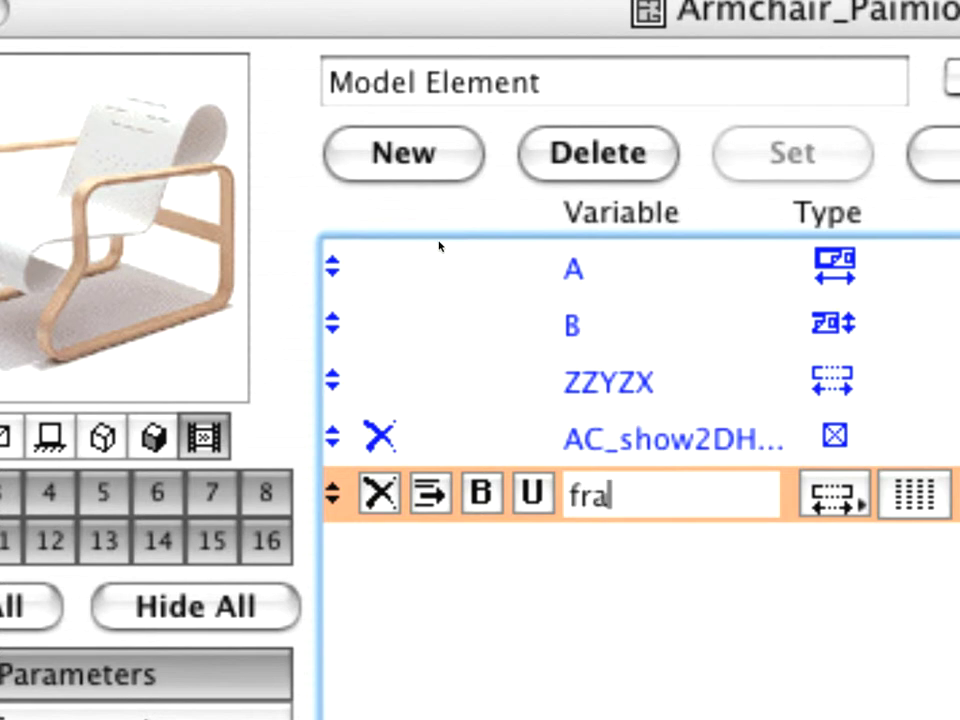
pyautogui.write('me_m')
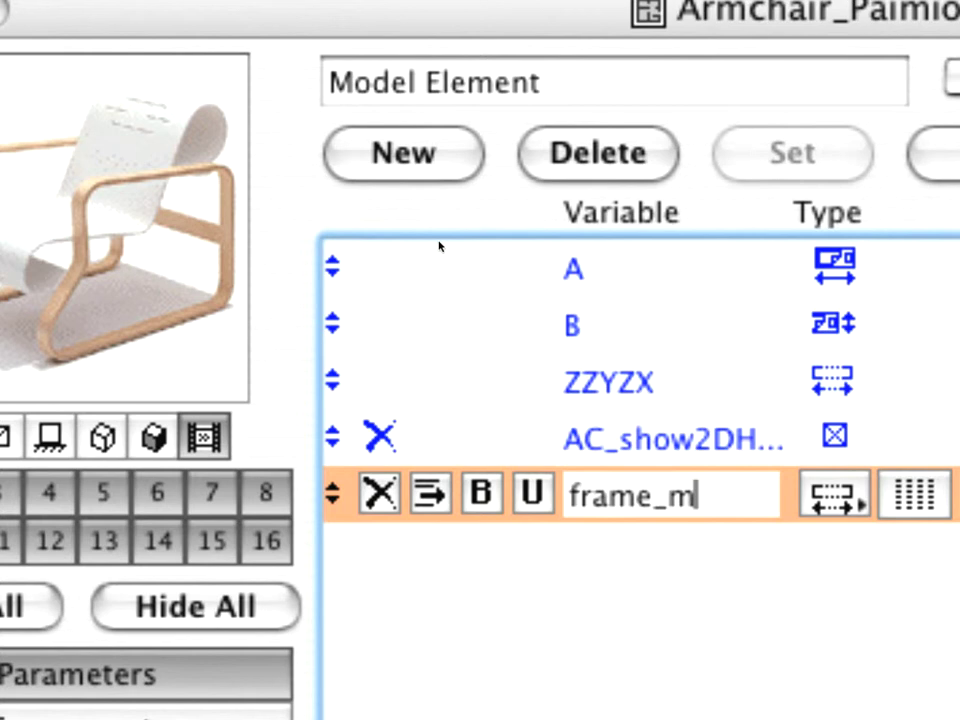
pyautogui.write('aterial')
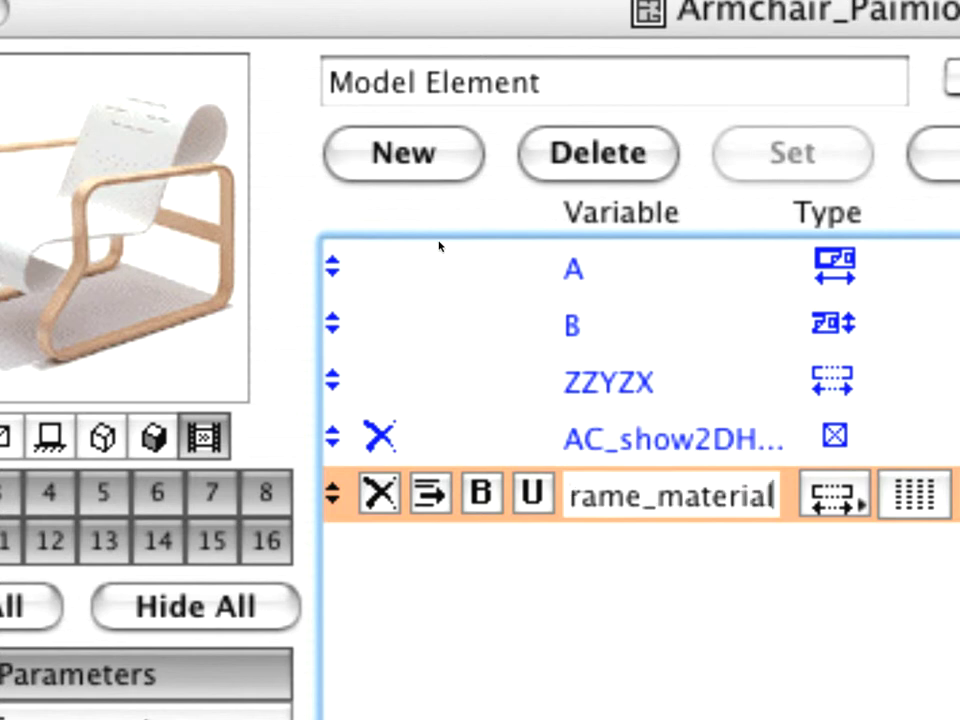
pyautogui.press('Return')
pyautogui.click(825, 515)
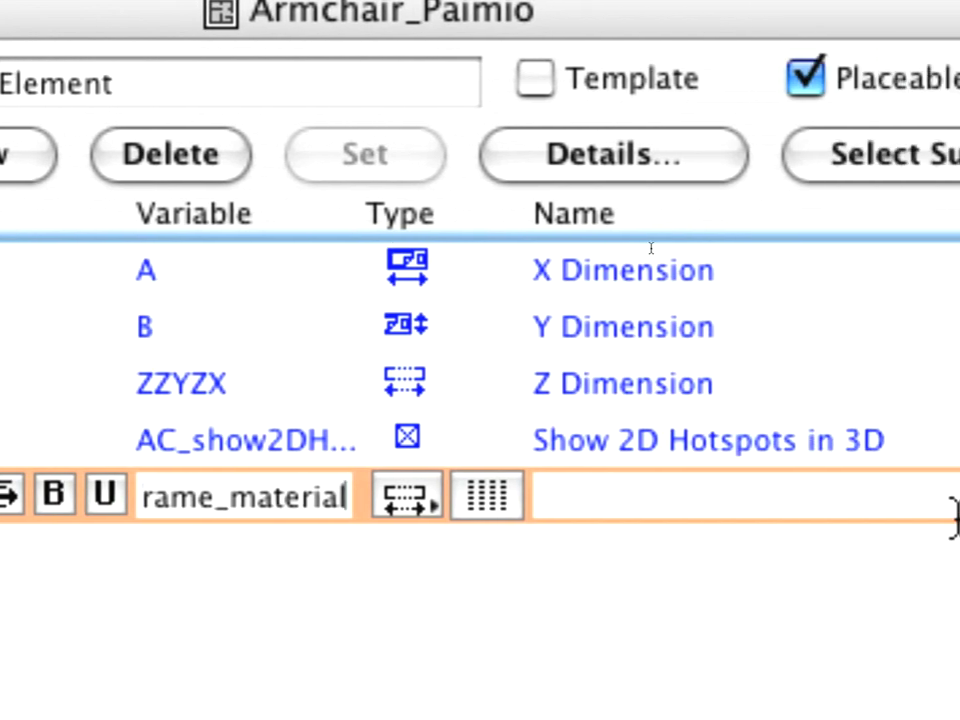
# Make frame_material a Material-type parameter with the name 'Frame Material'.
pyautogui.click(377, 496)
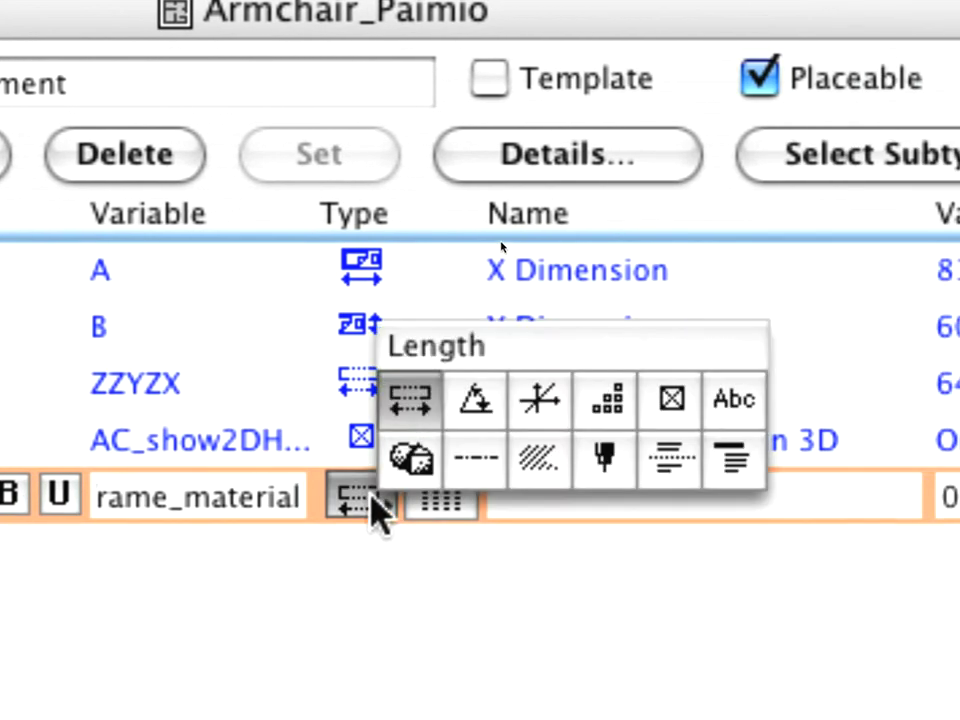
pyautogui.click(413, 462)
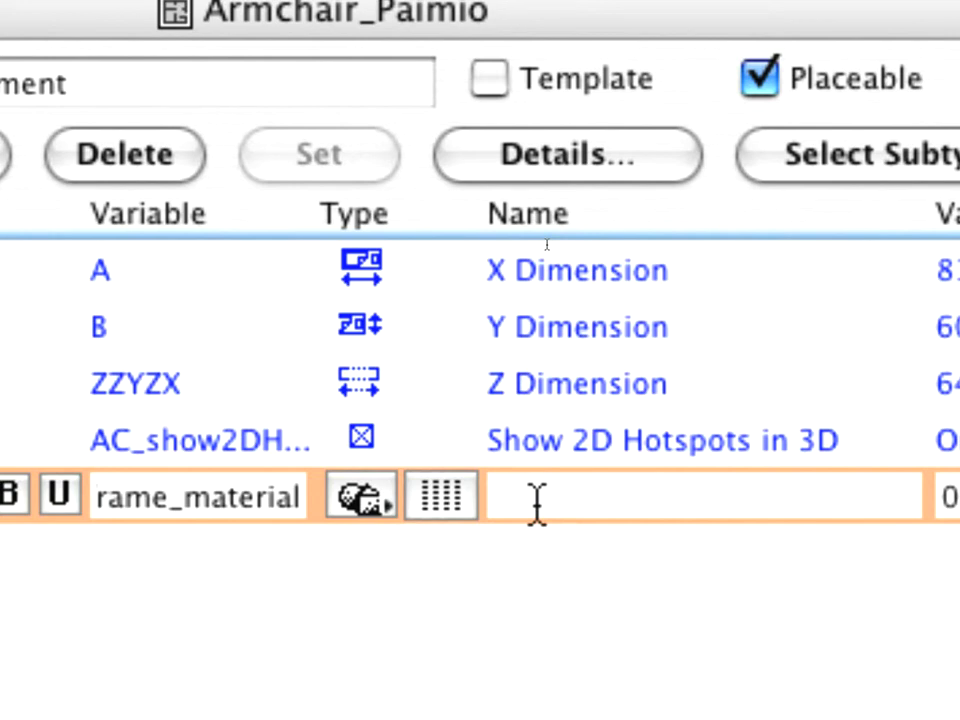
pyautogui.click(537, 503)
pyautogui.write('F')
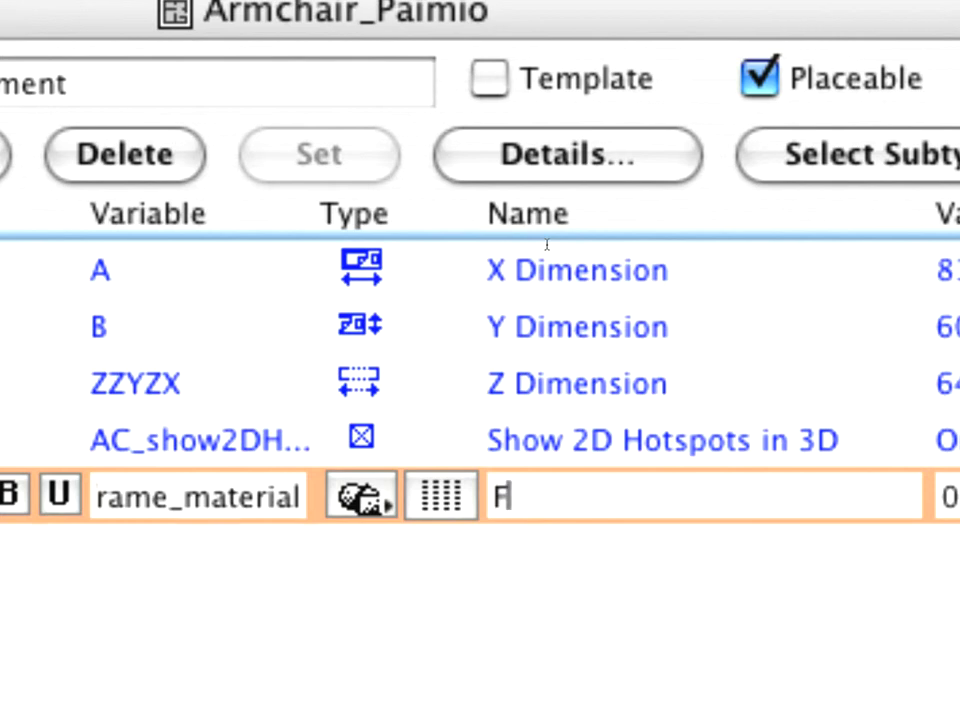
pyautogui.write('rame')
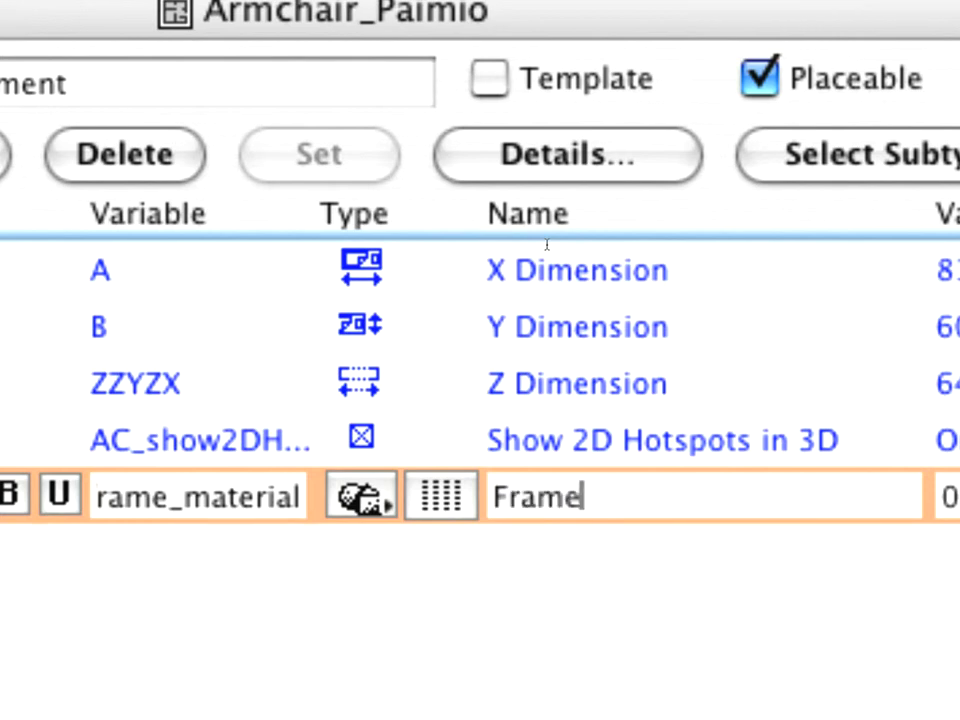
pyautogui.write(' Materi')
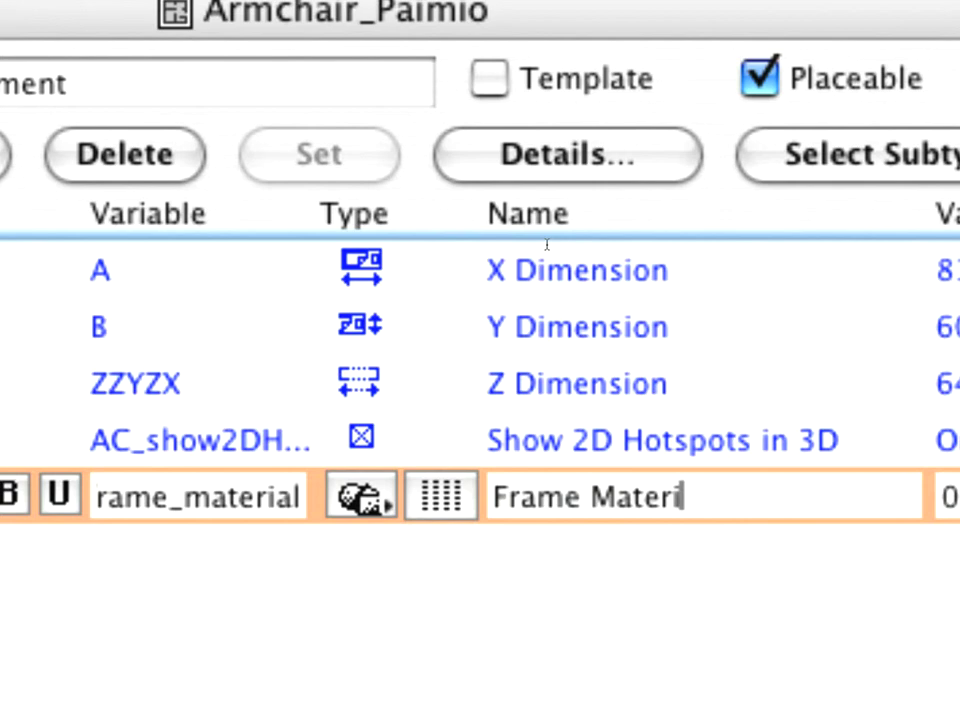
pyautogui.write('al')
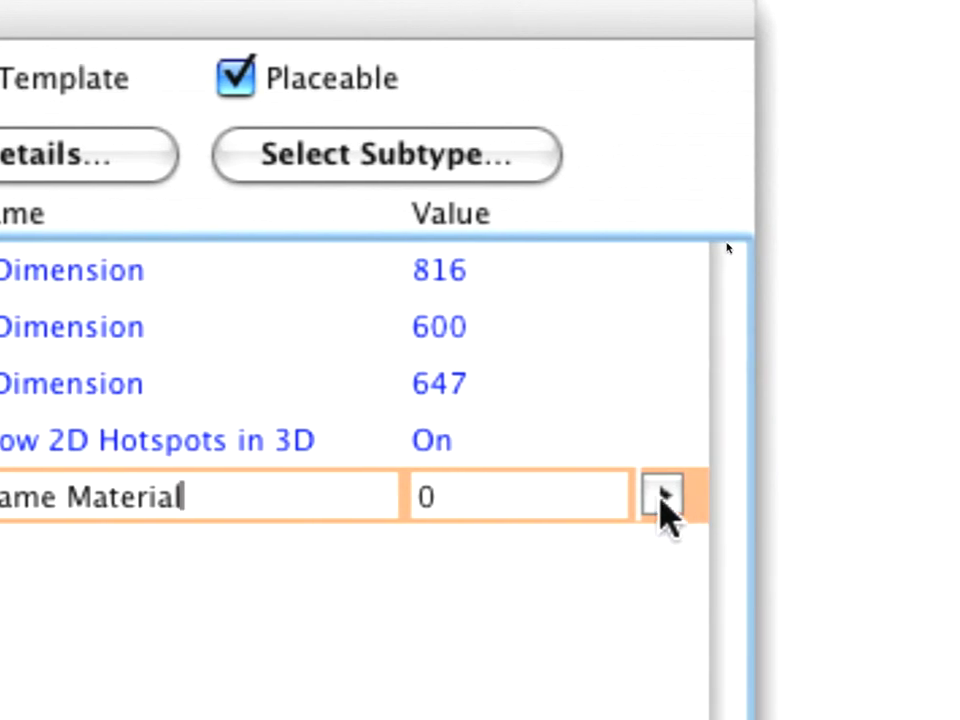
# Set the Frame Material default value to Wd-Pine Horizontal (15).
pyautogui.click(663, 495)
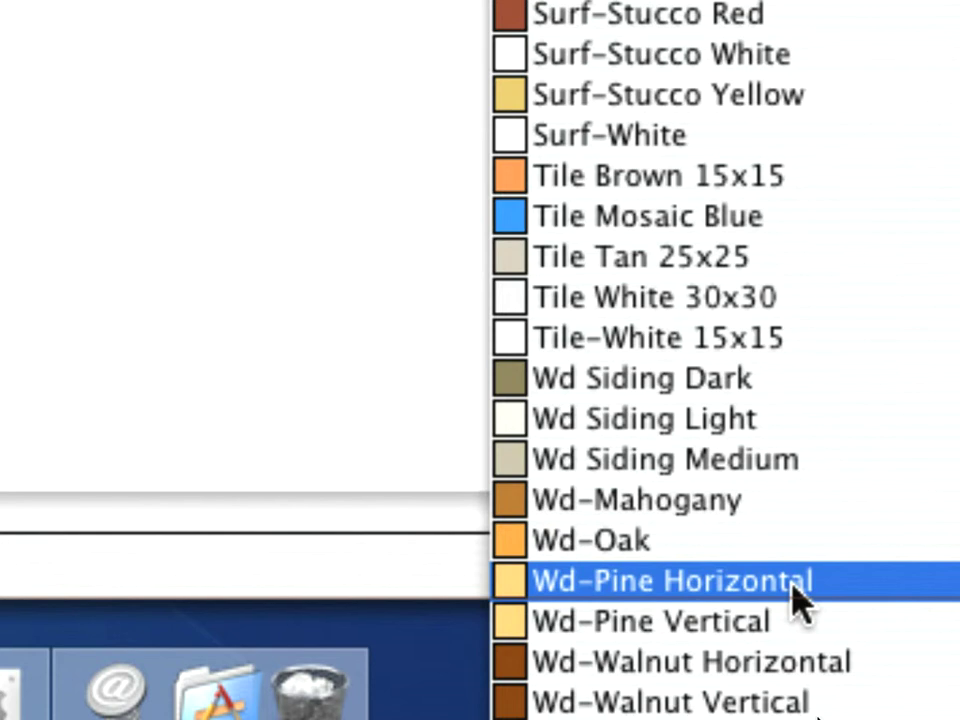
pyautogui.click(793, 586)
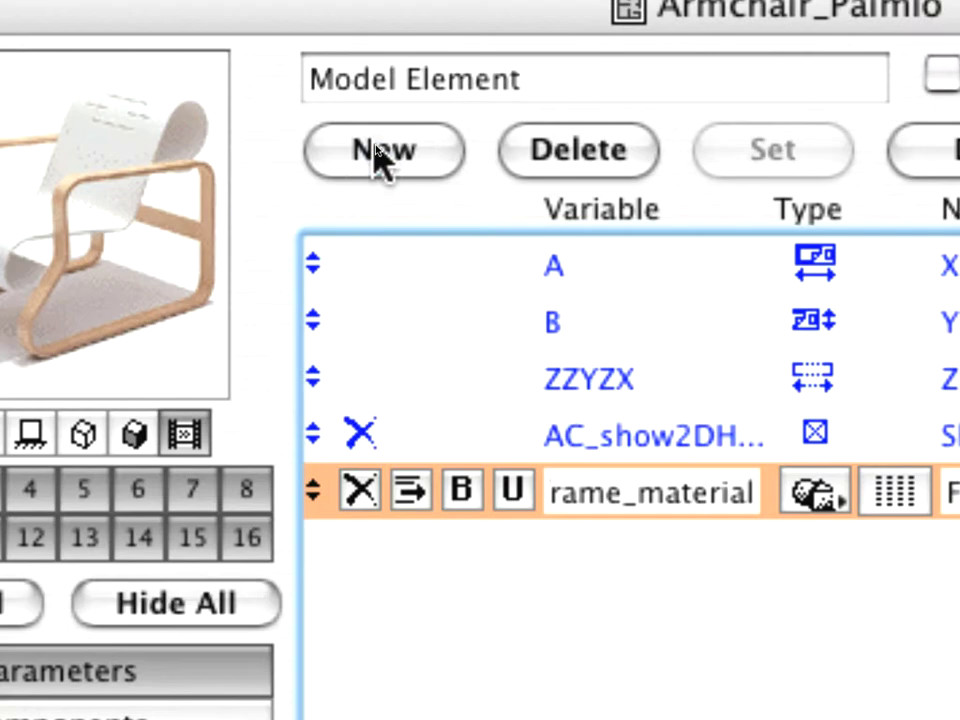
# Add another new parameter named seating_material.
pyautogui.click(380, 155)
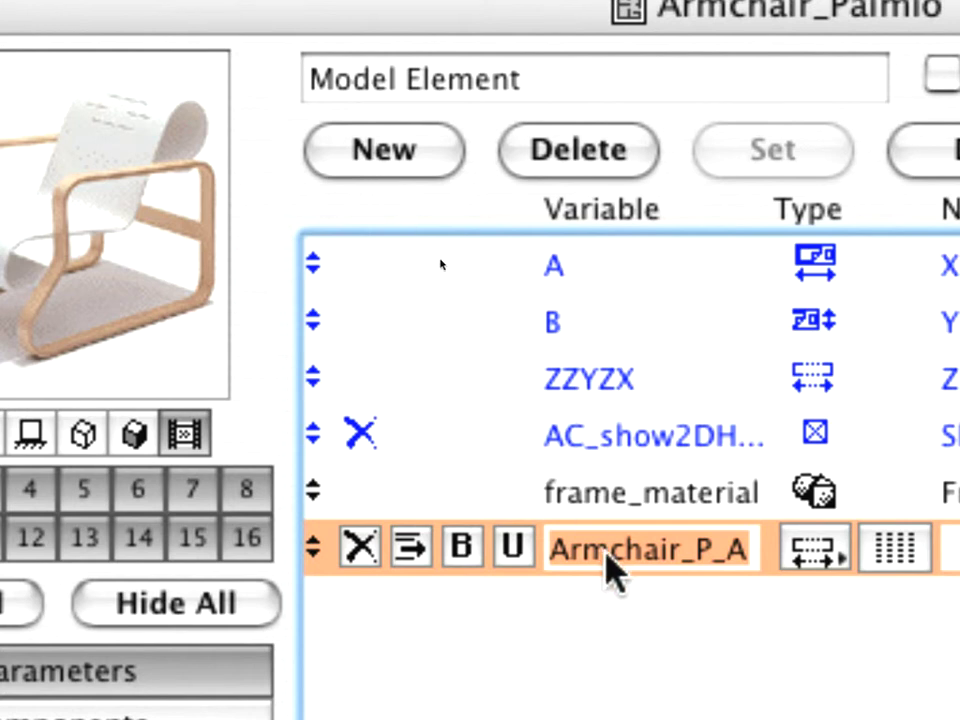
pyautogui.write('seating')
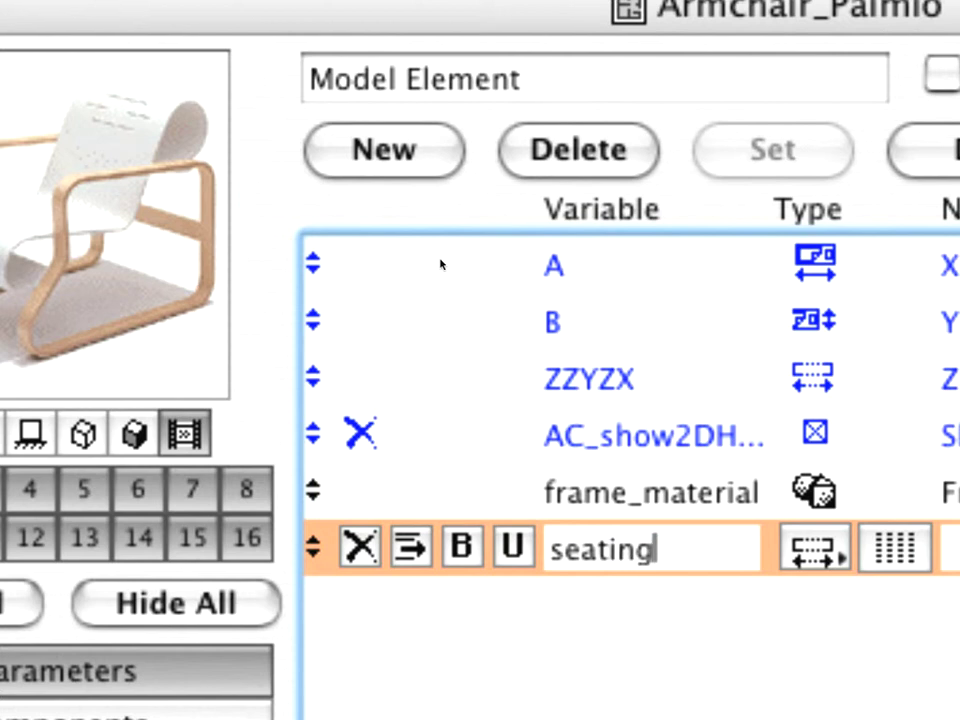
pyautogui.write('_')
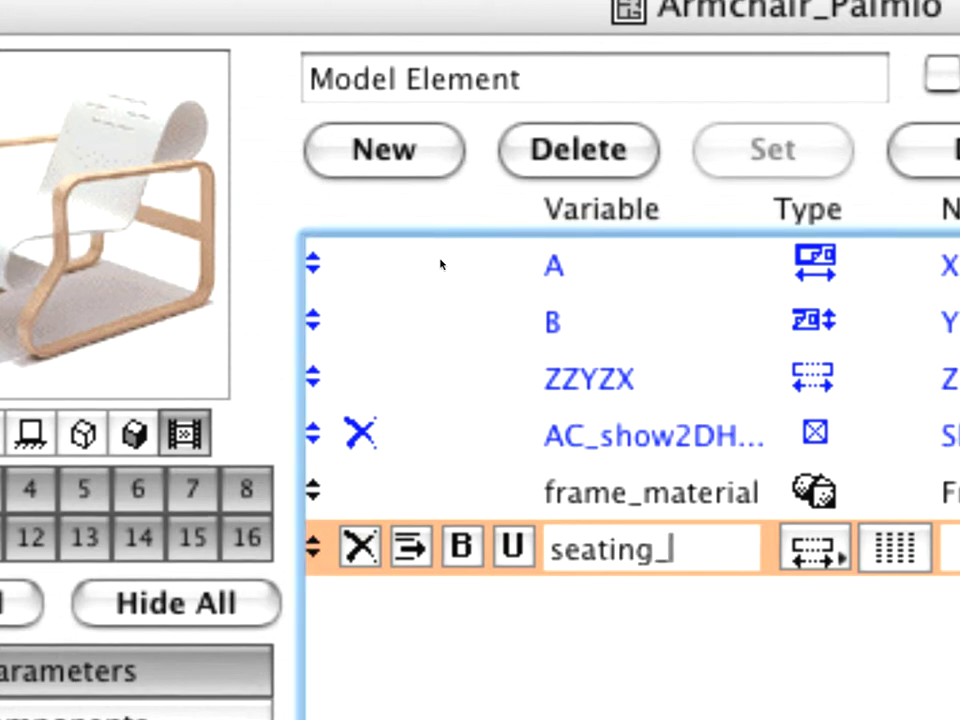
pyautogui.write('material')
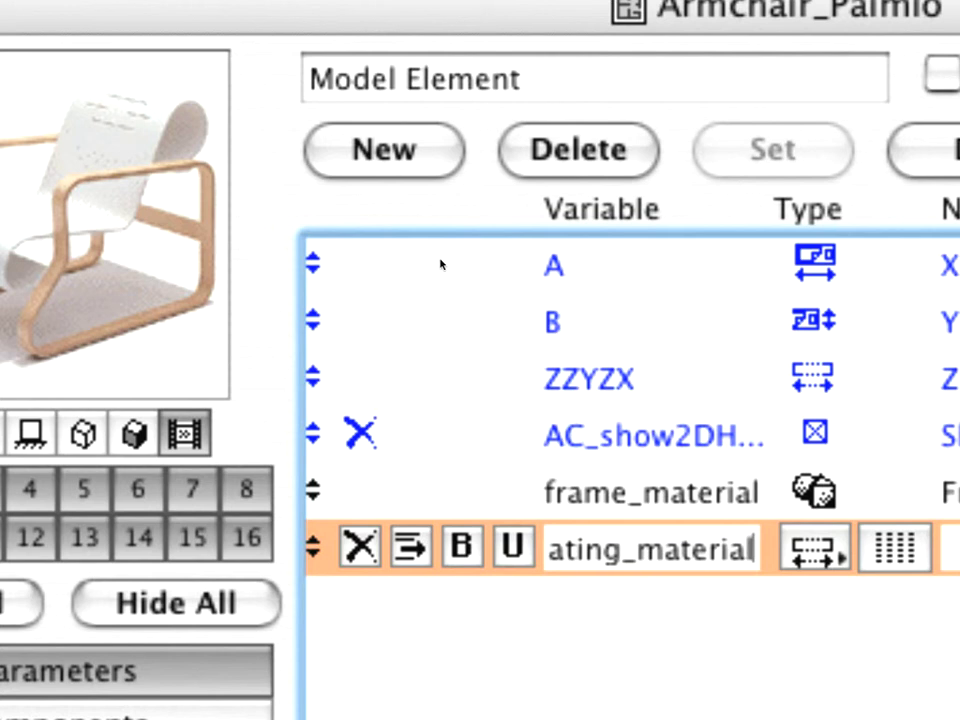
pyautogui.press('Return')
pyautogui.click(805, 572)
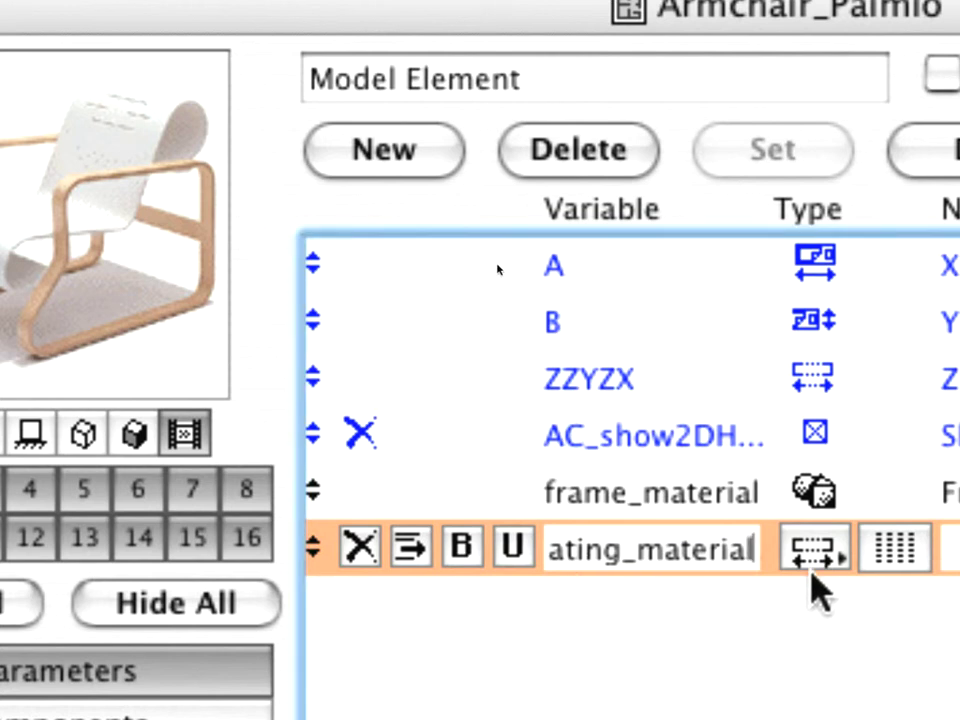
# Make seating_material a Material-type parameter named 'Seating Material'.
pyautogui.click(816, 562)
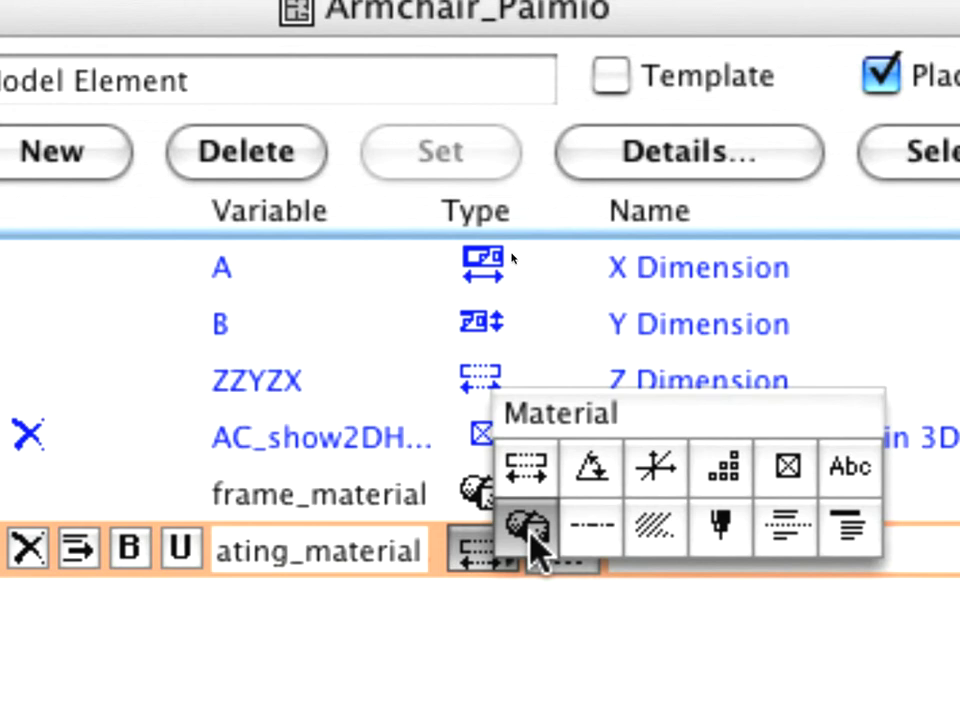
pyautogui.click(530, 540)
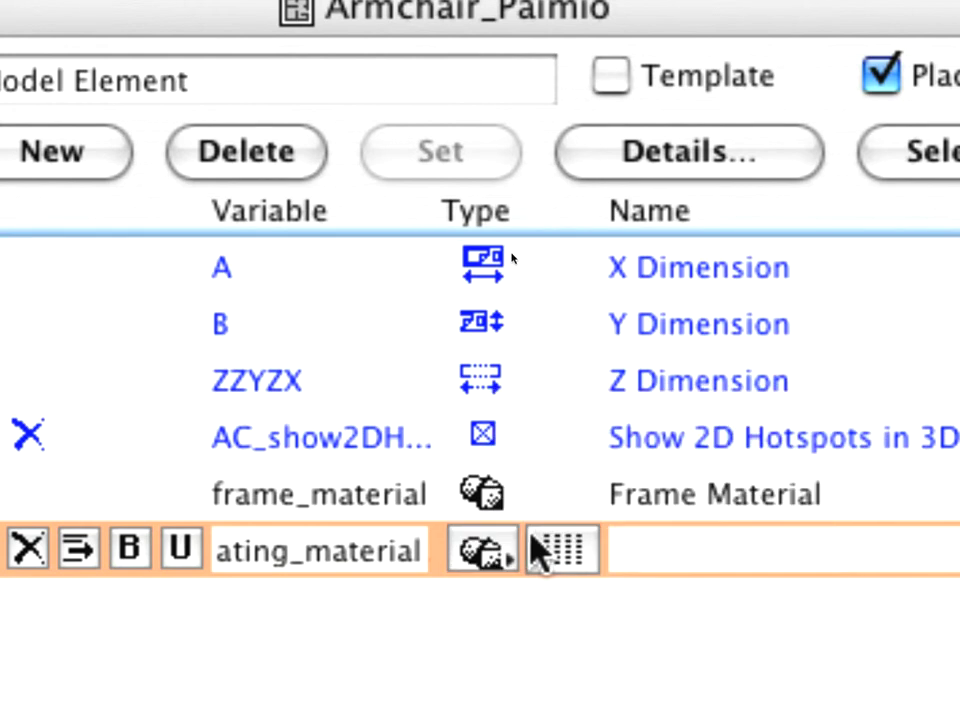
pyautogui.click(640, 551)
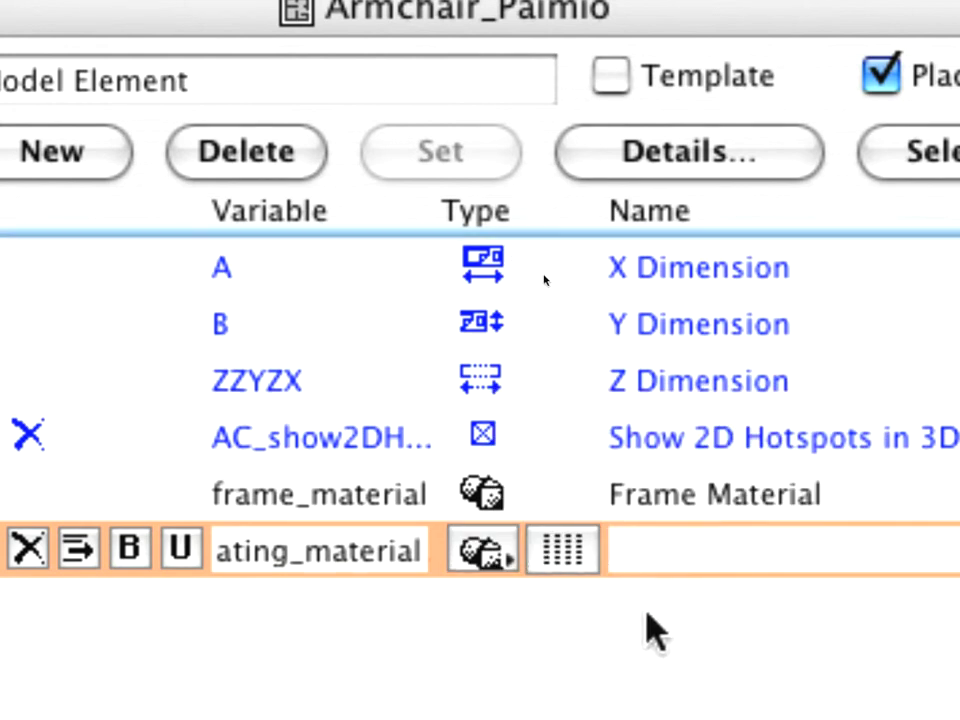
pyautogui.write('Seating')
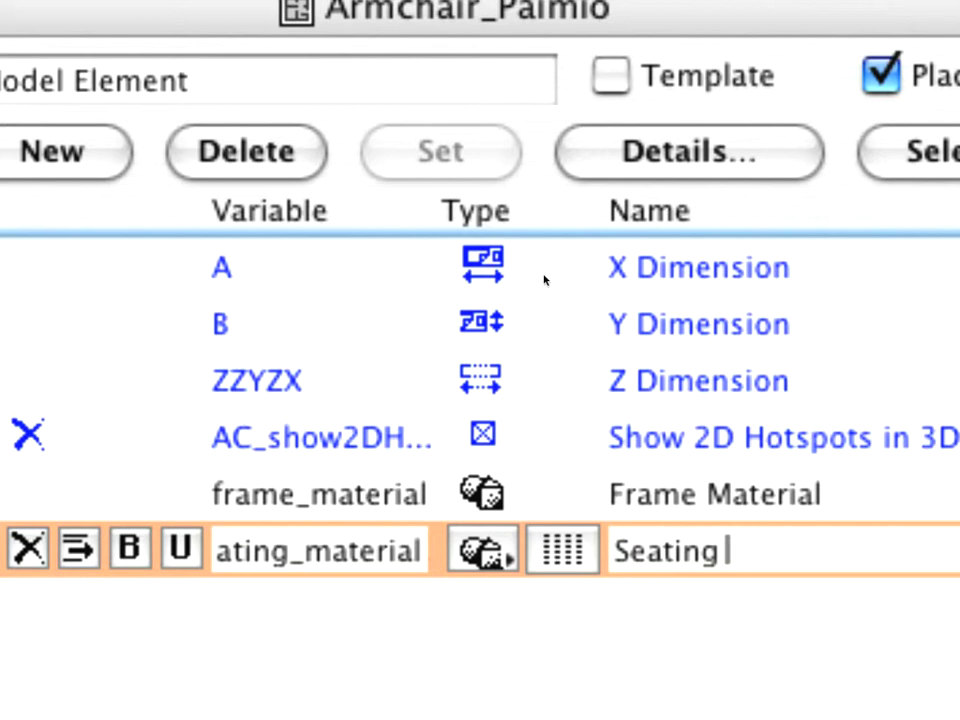
pyautogui.write(' Material')
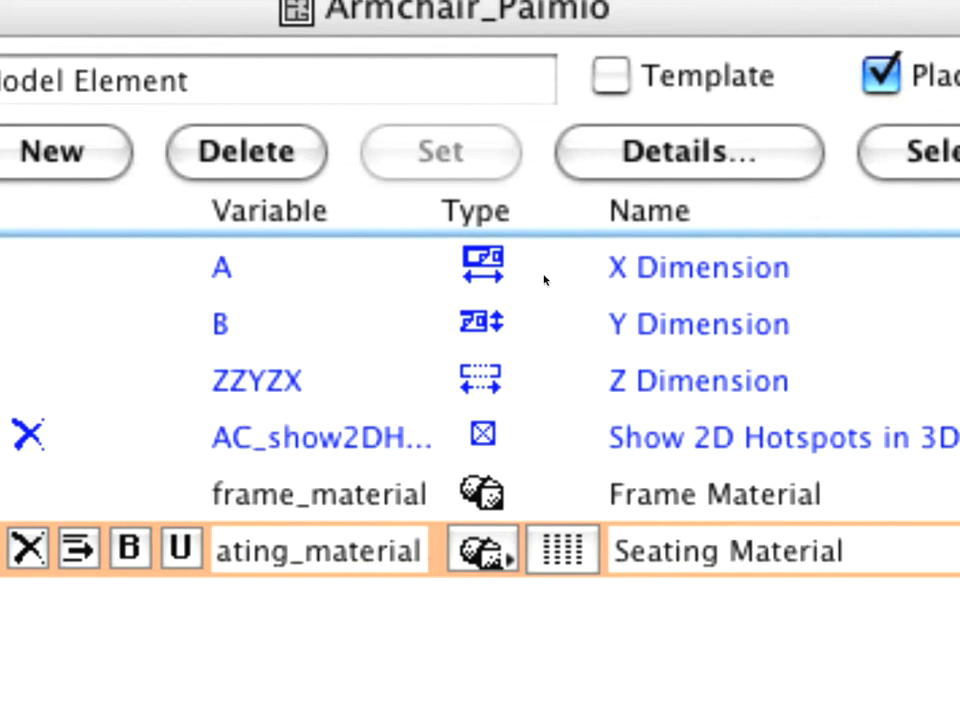
# Set the Seating Material default value to Paint-01 (18).
pyautogui.click(664, 617)
pyautogui.click(648, 552)
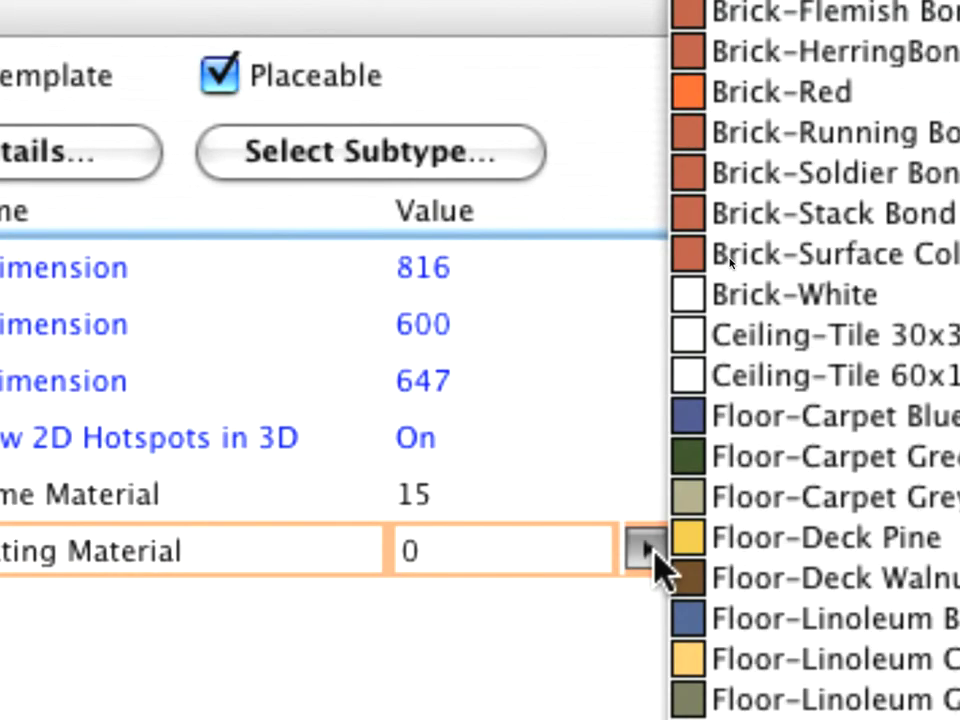
pyautogui.scroll(-10, 915, 657)
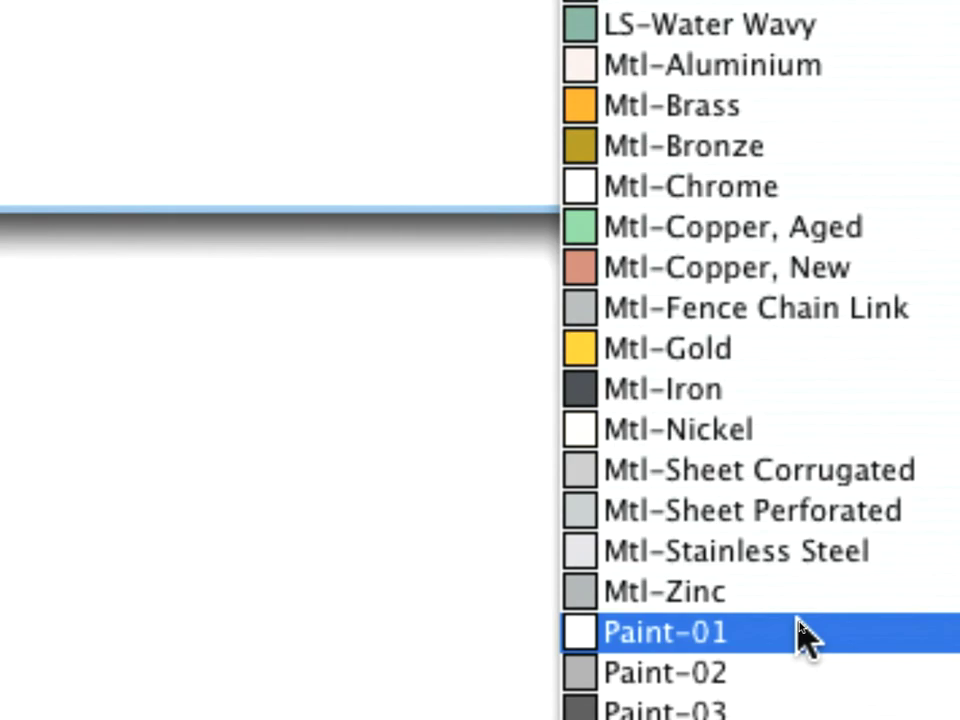
pyautogui.click(805, 635)
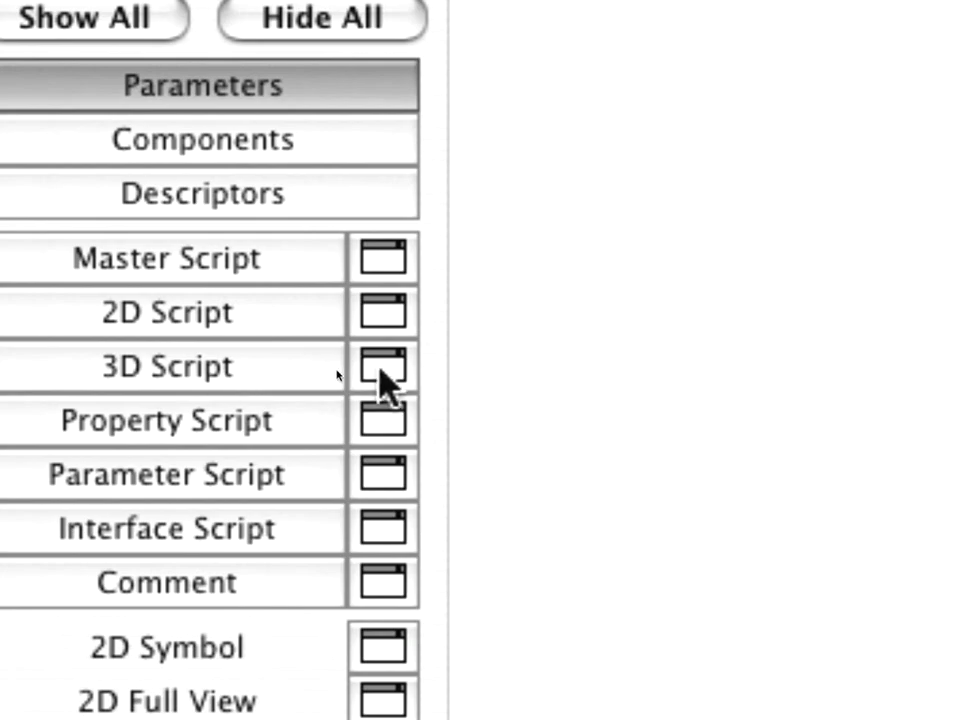
pyautogui.click(390, 370)
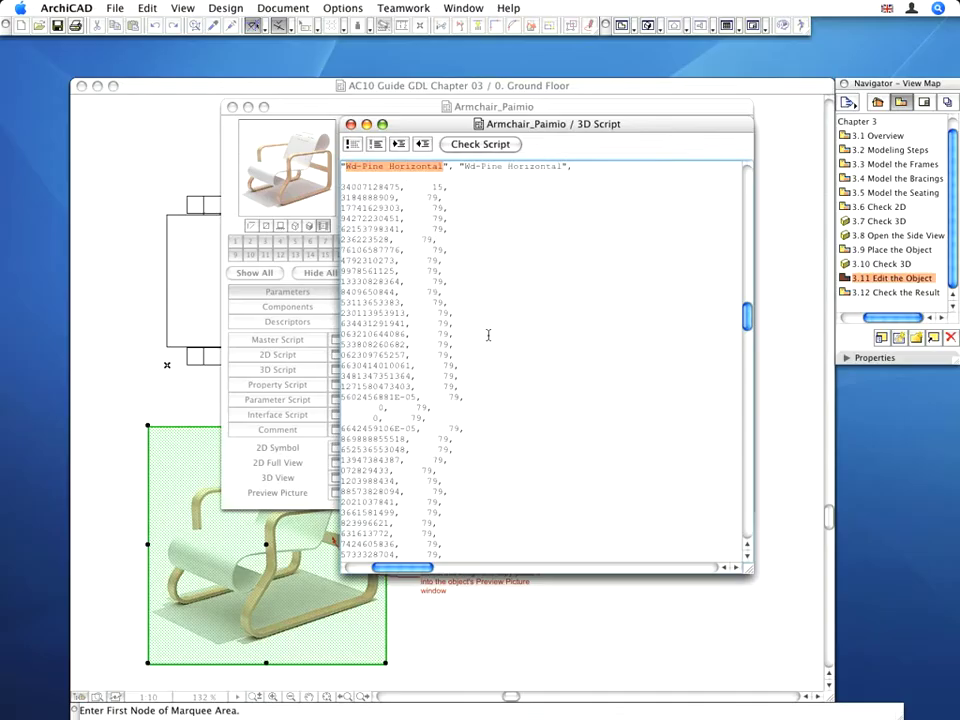
pyautogui.scroll(10, 488, 334)
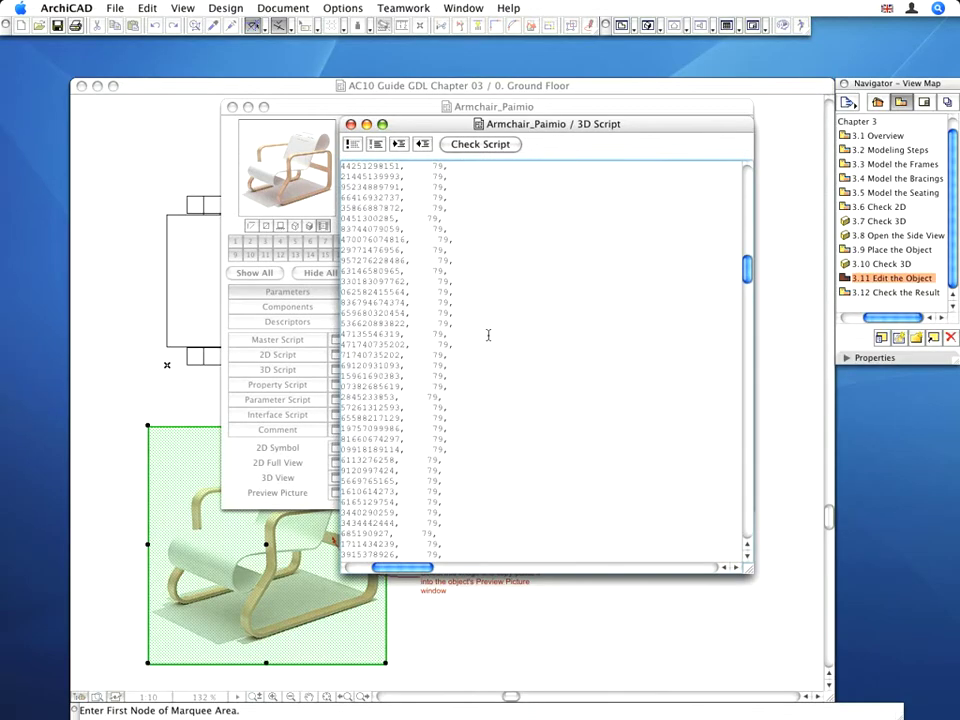
pyautogui.scroll(5, 488, 334)
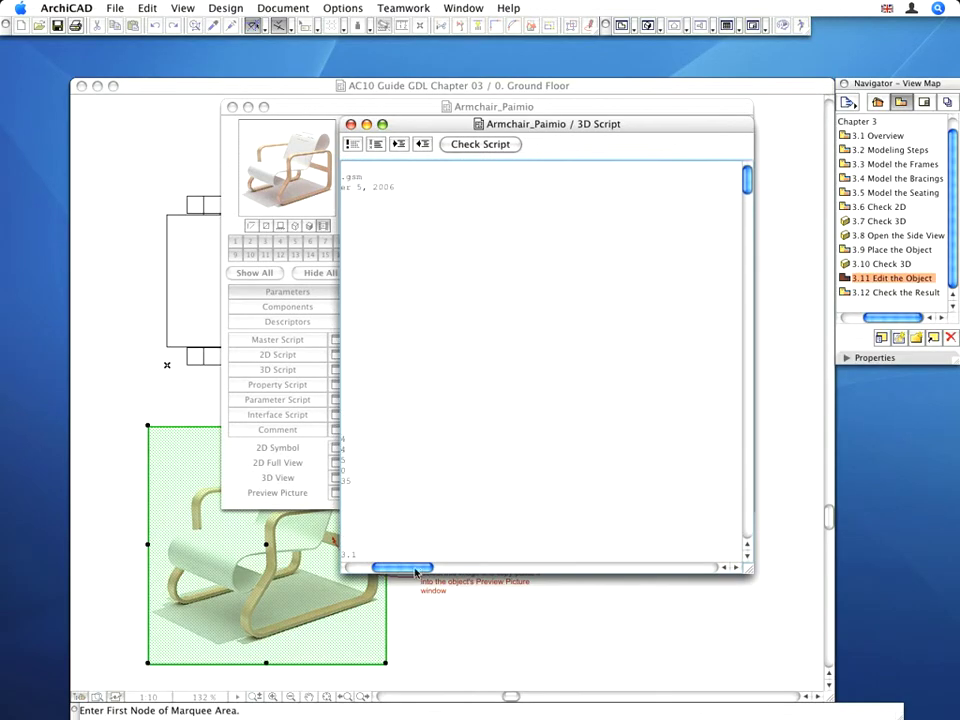
pyautogui.moveTo(420, 568); pyautogui.dragTo(383, 571)
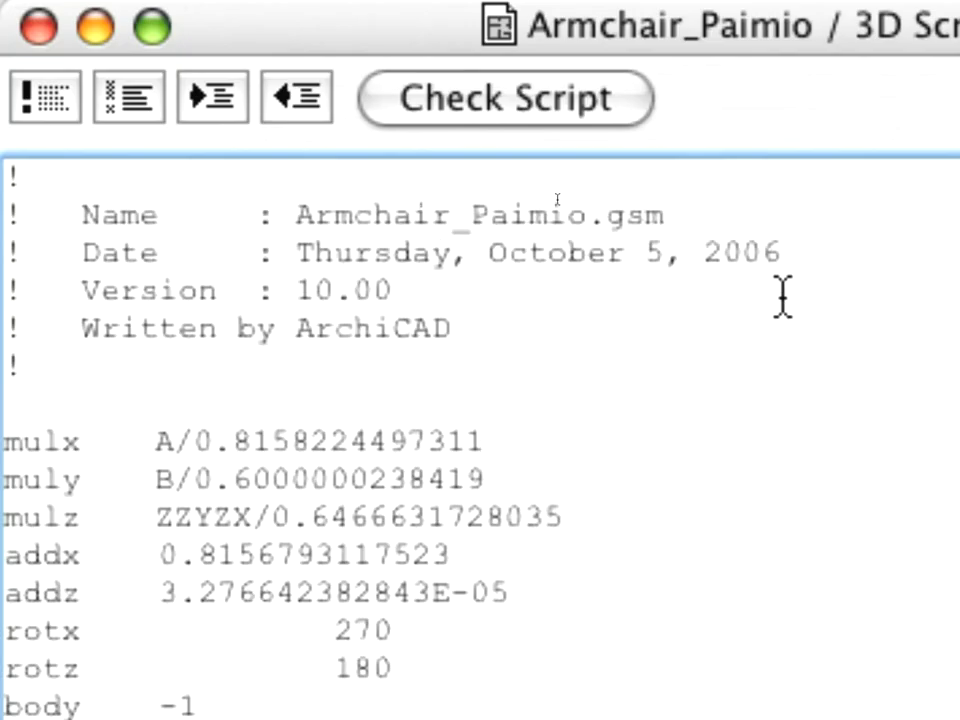
pyautogui.scroll(-3, 557, 198)
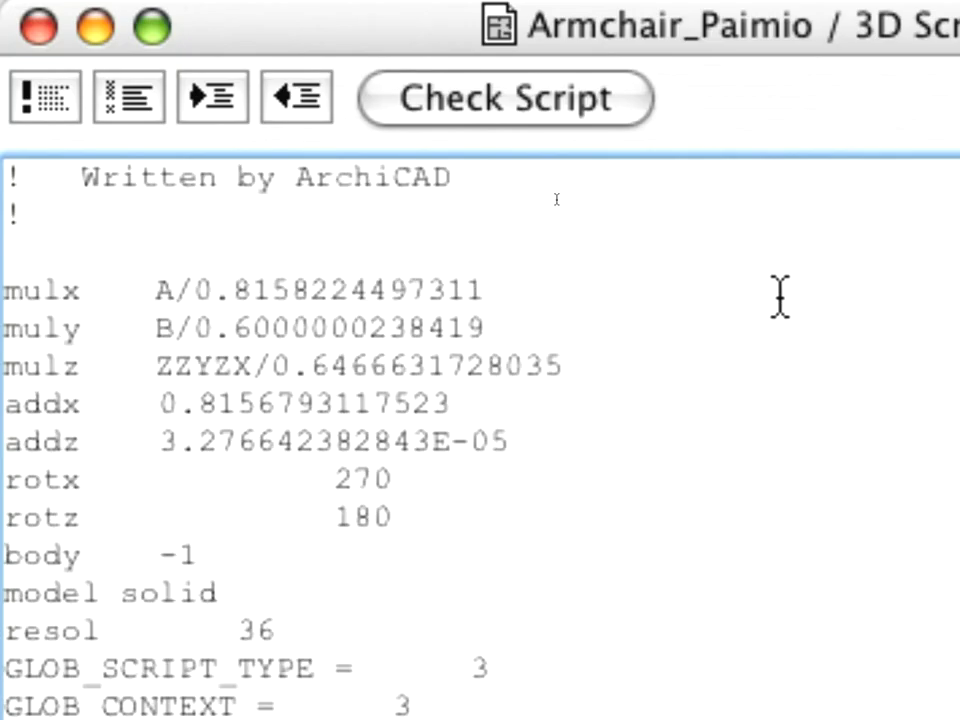
pyautogui.scroll(-10, 780, 296)
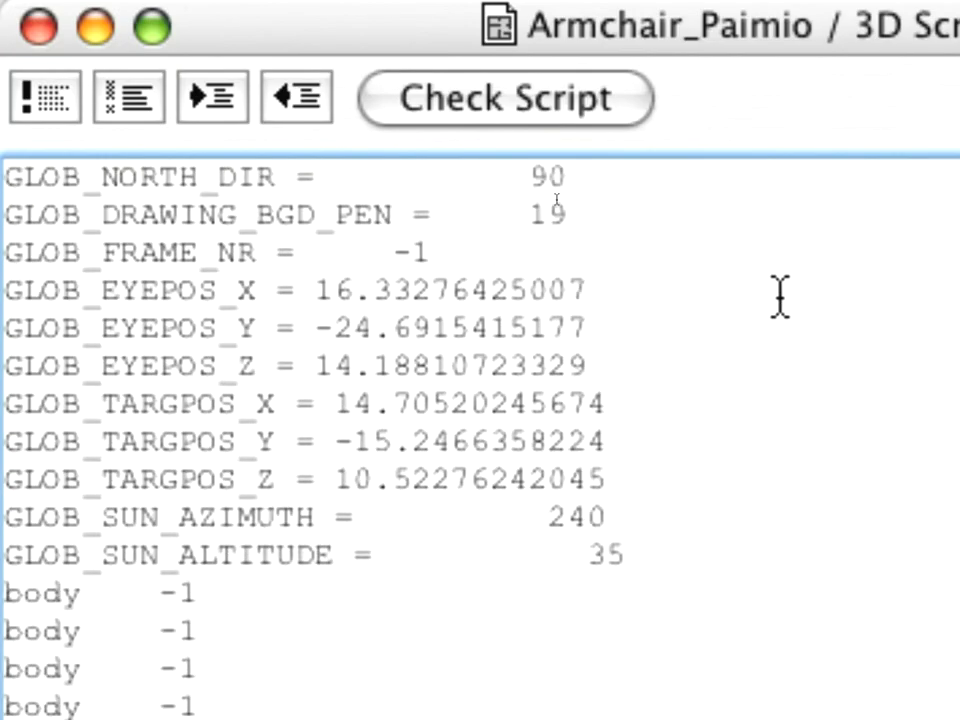
pyautogui.scroll(3, 780, 296)
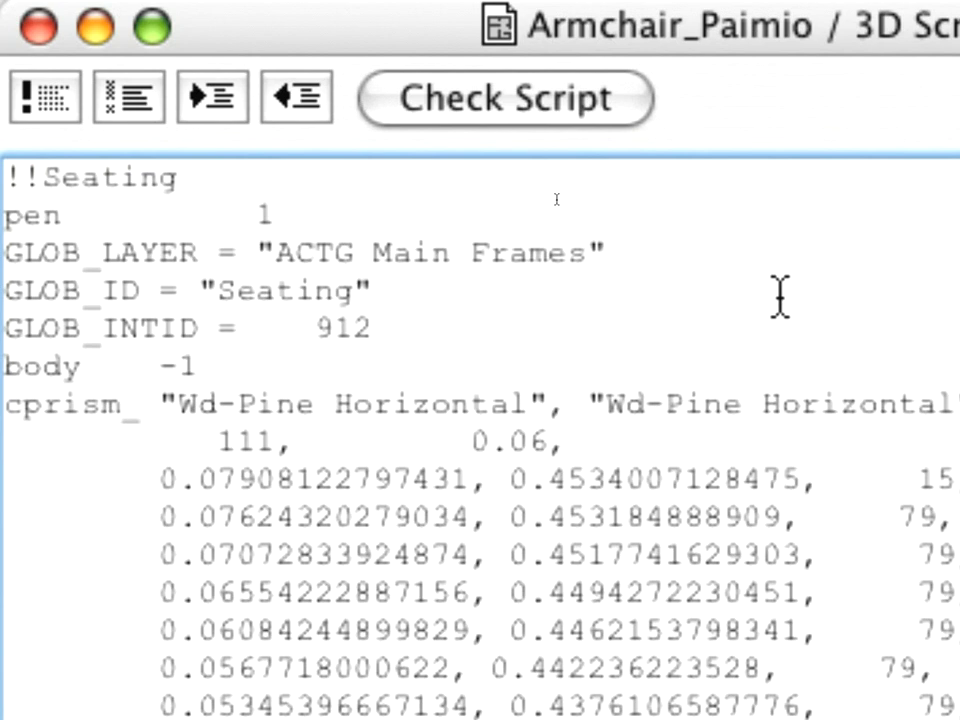
pyautogui.scroll(10, 780, 296)
pyautogui.scroll(-3, 780, 296)
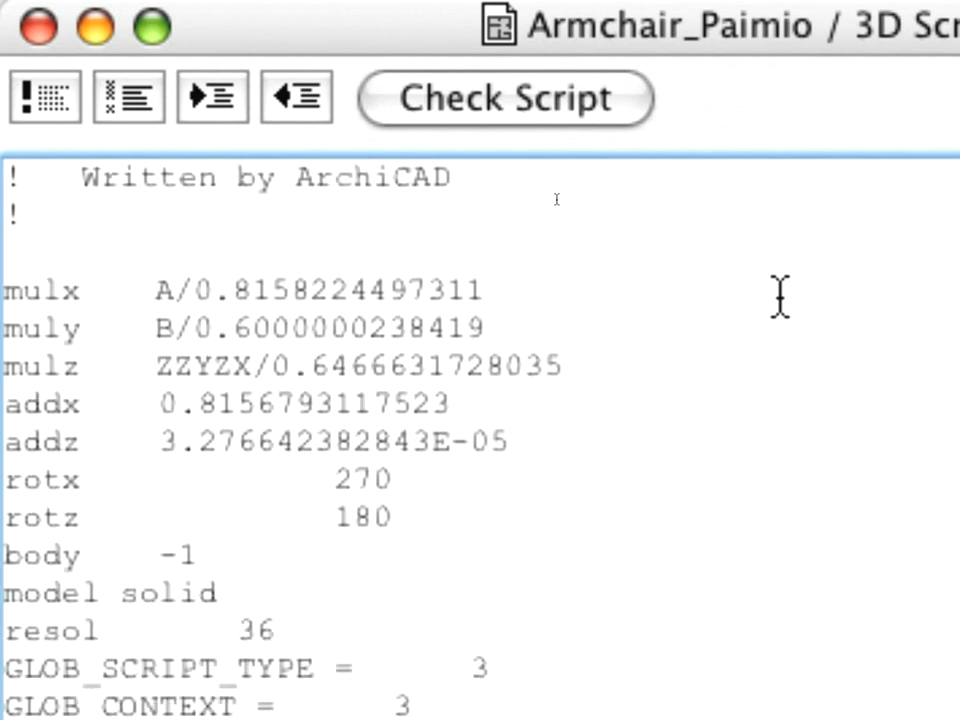
pyautogui.scroll(-5, 780, 296)
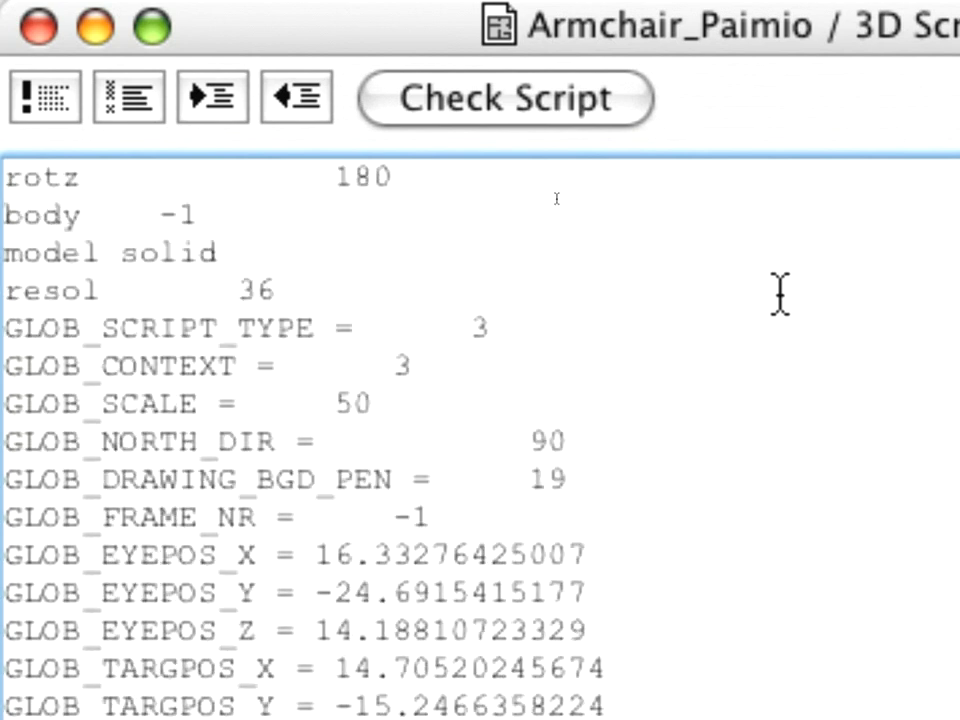
pyautogui.scroll(-6, 780, 296)
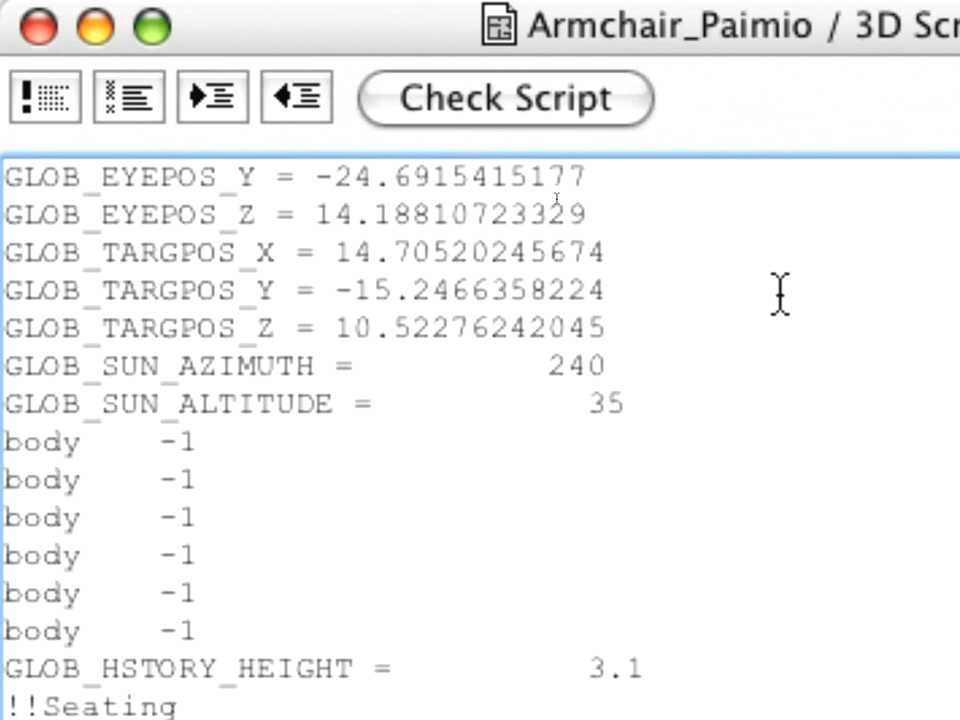
pyautogui.scroll(-6, 780, 296)
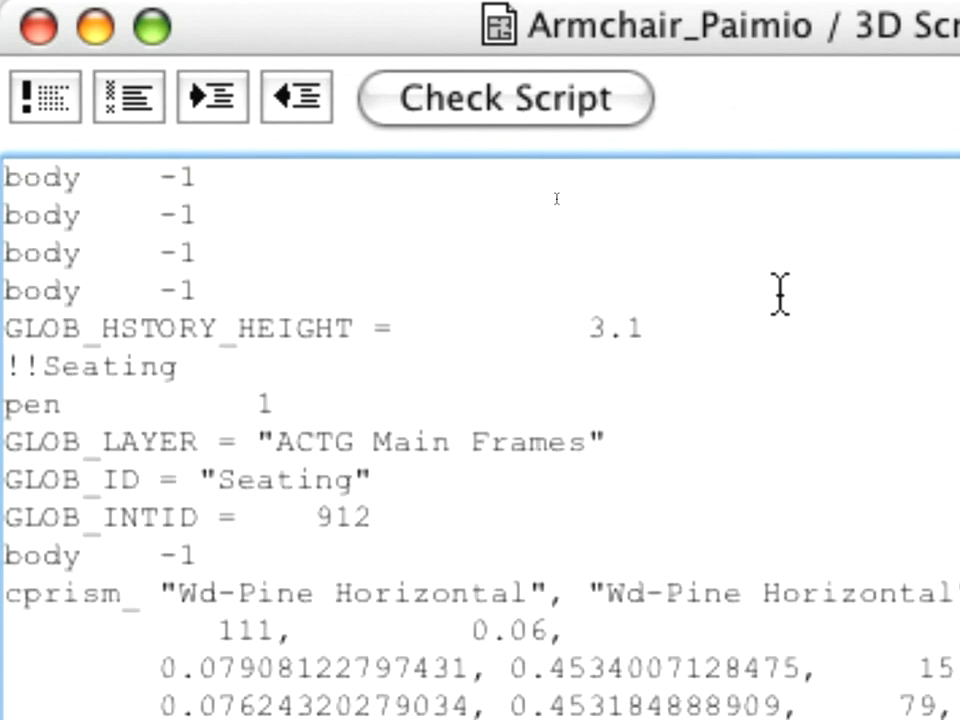
pyautogui.scroll(-2, 780, 296)
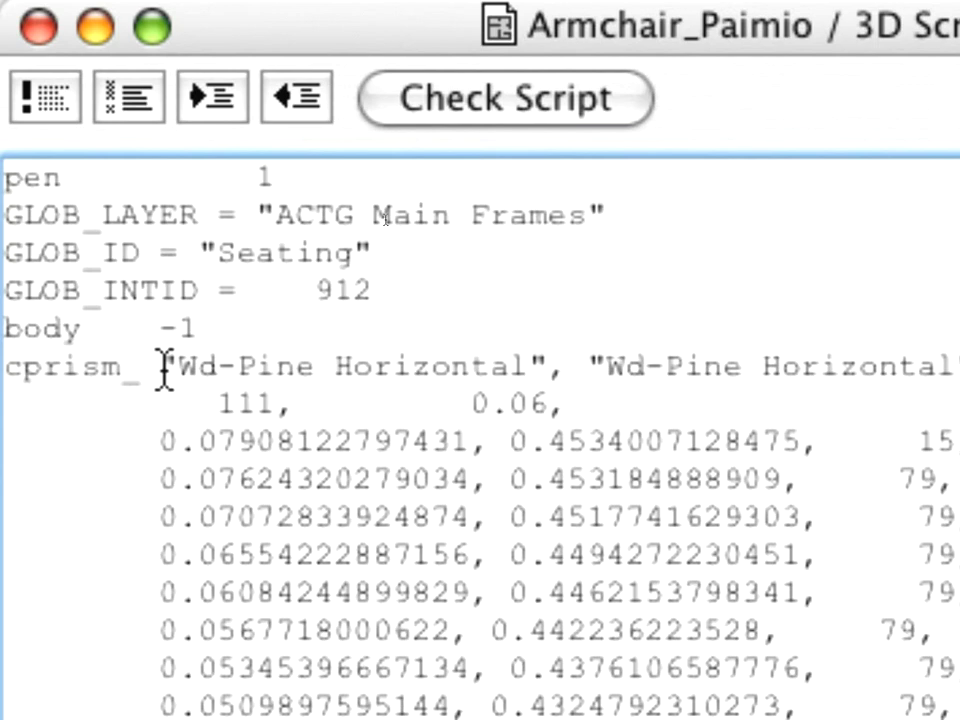
# Find and replace every 'Wd-Pine Horizontal' in the 3D script with frame_material.
pyautogui.moveTo(163, 368); pyautogui.dragTo(543, 368)
pyautogui.press('super+c')
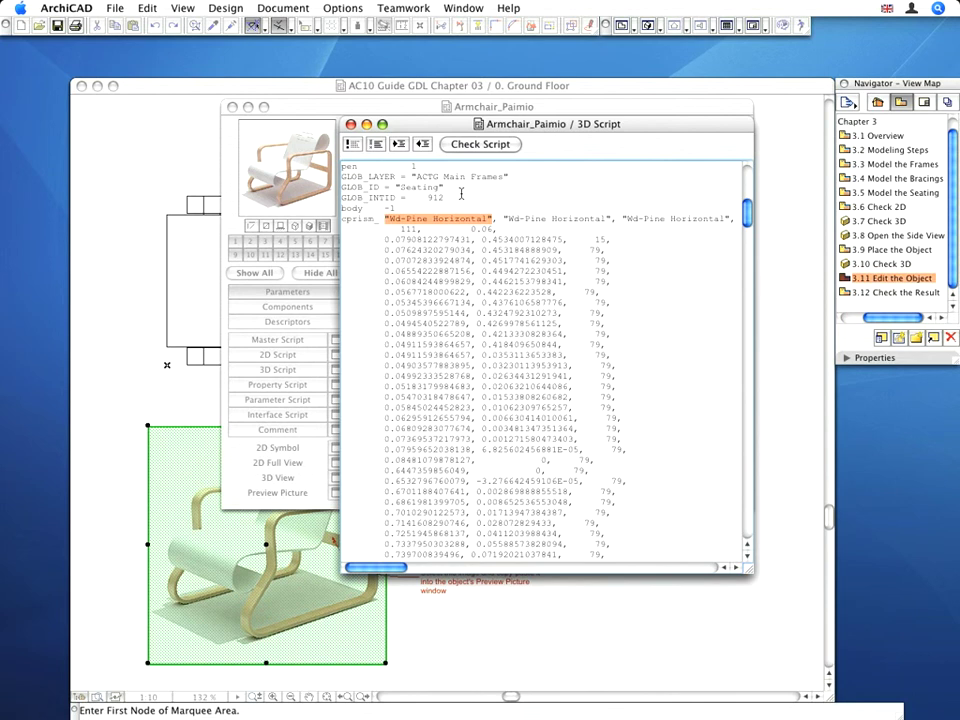
pyautogui.click(146, 8)
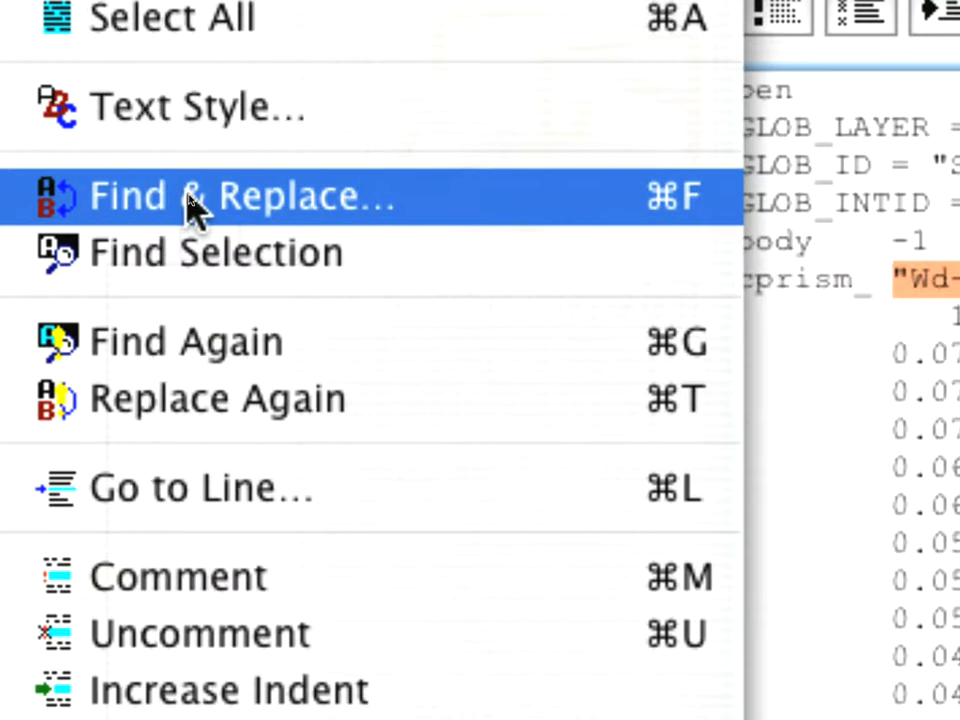
pyautogui.click(428, 210)
pyautogui.press('super+v')
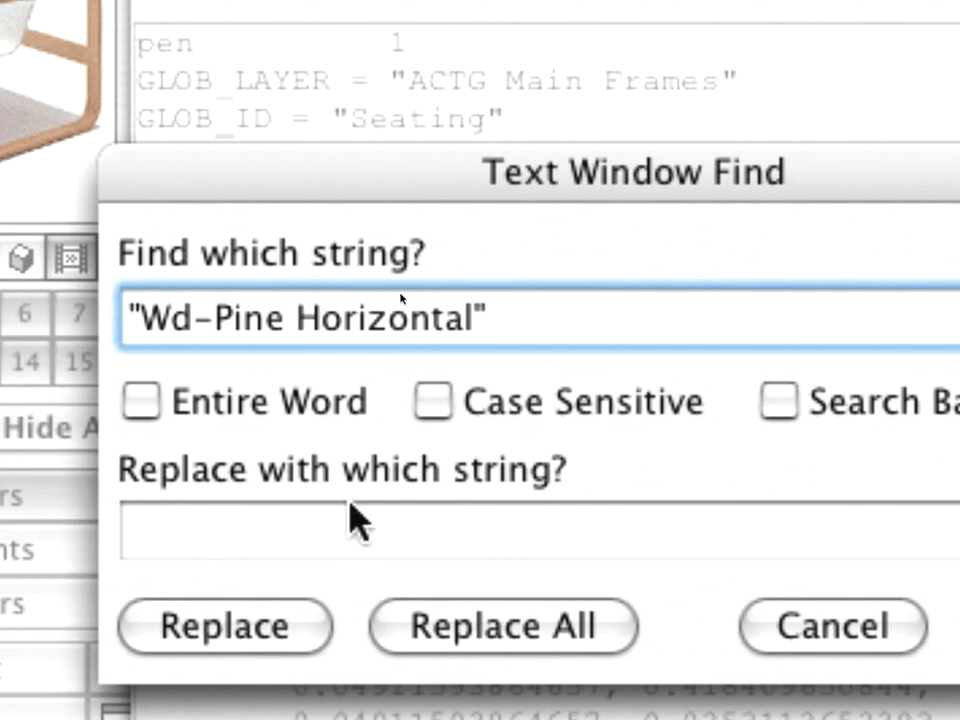
pyautogui.click(354, 520)
pyautogui.write('fr')
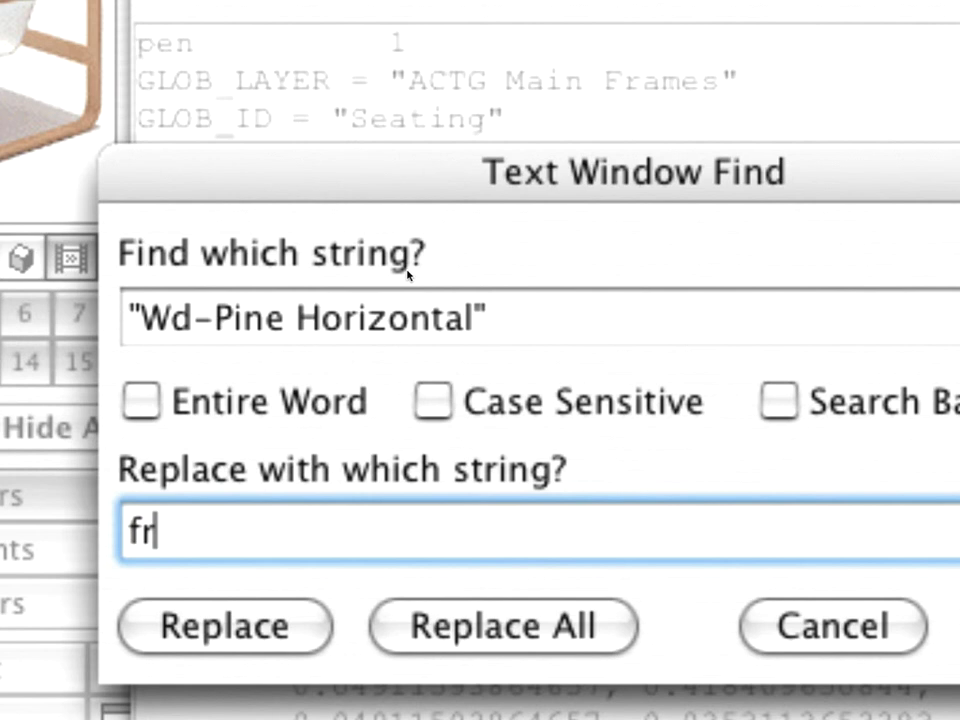
pyautogui.write('ame_material')
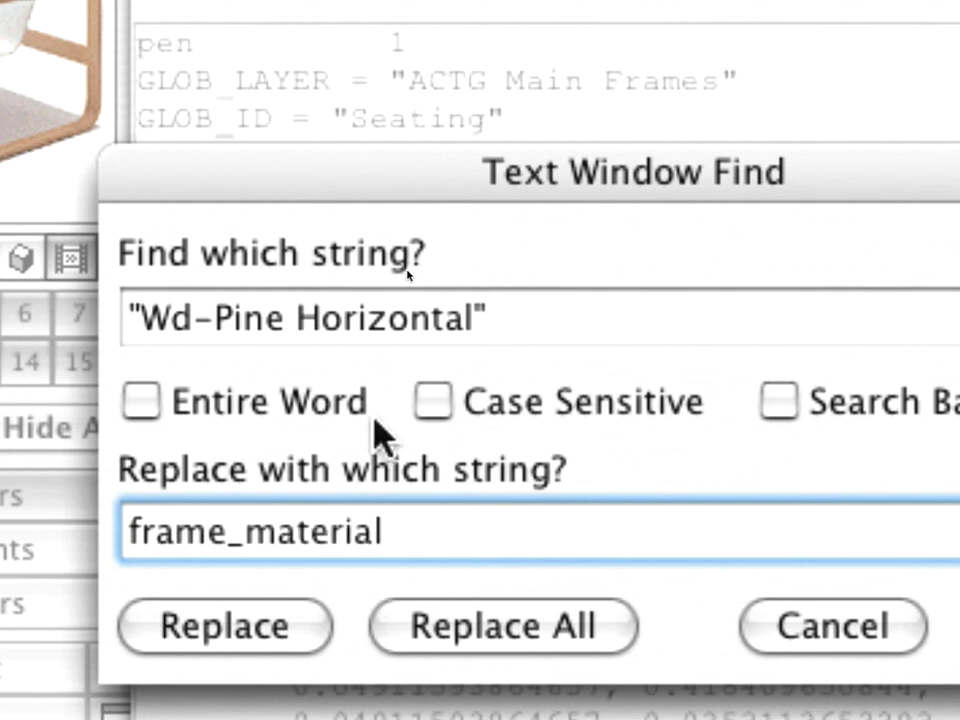
pyautogui.click(540, 635)
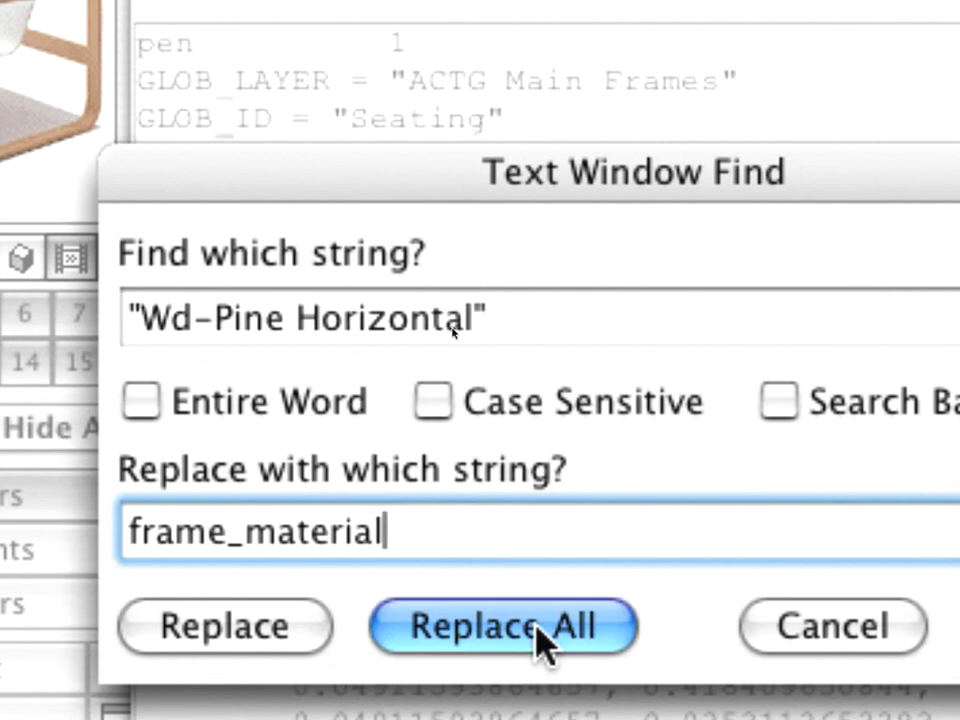
pyautogui.click(545, 634)
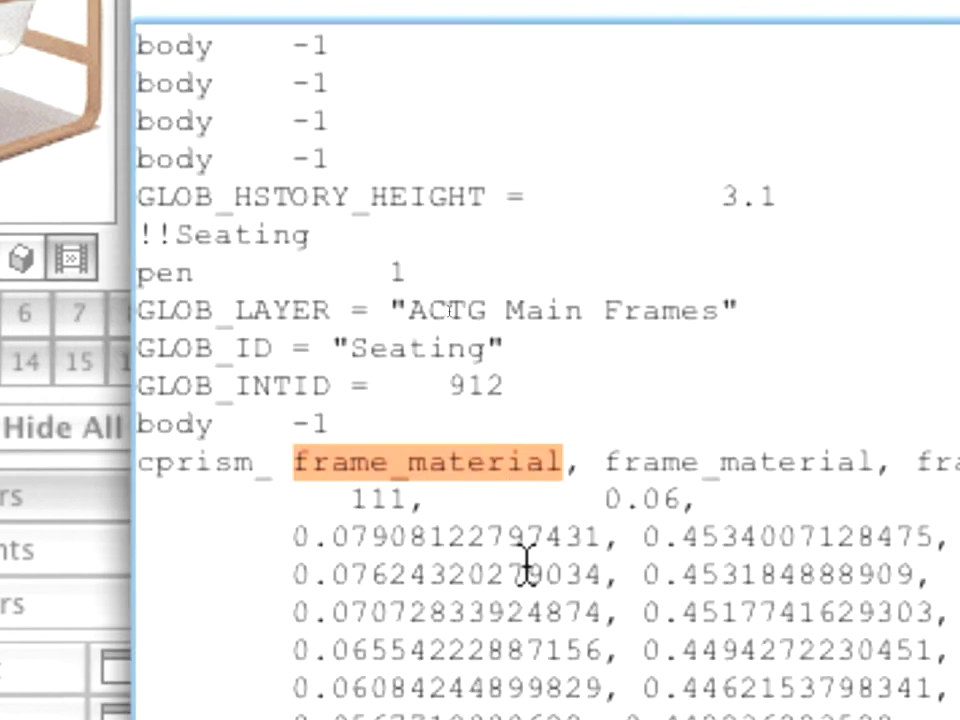
pyautogui.scroll(-5, 518, 500)
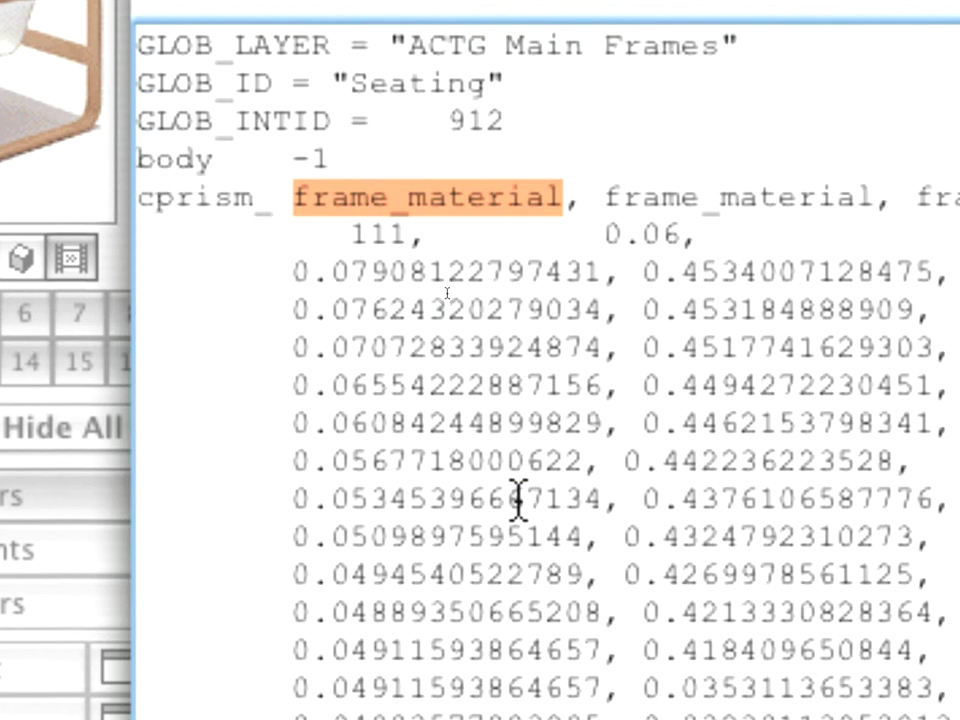
pyautogui.scroll(-4, 518, 498)
pyautogui.scroll(2, 518, 498)
pyautogui.scroll(-20, 518, 498)
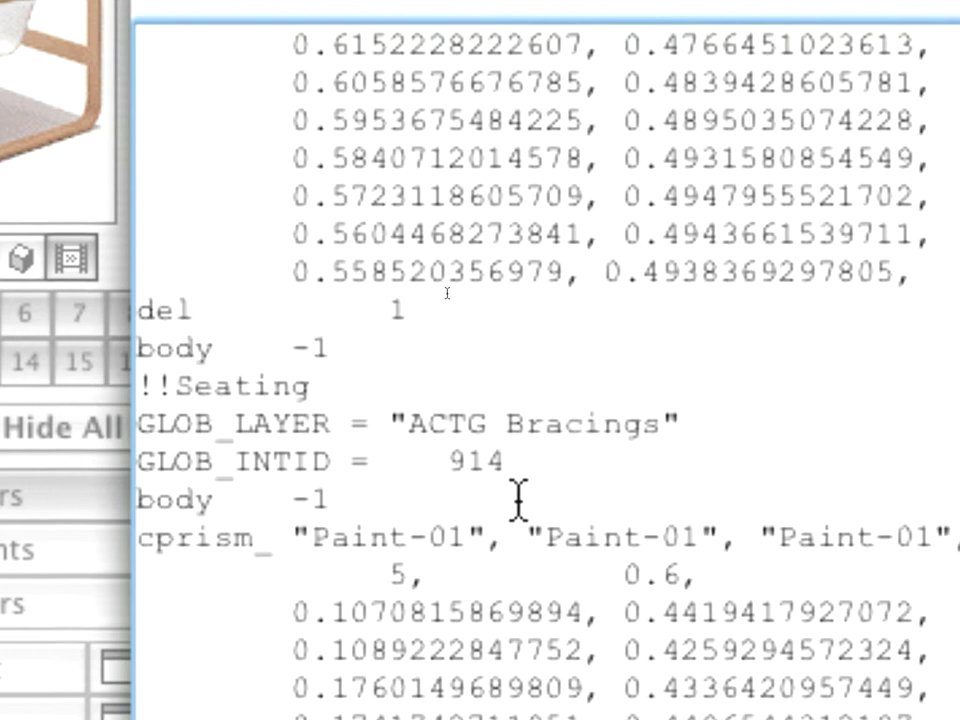
# Find and replace every 'Paint-01' in the 3D script with seating_material.
pyautogui.moveTo(296, 533); pyautogui.dragTo(480, 527)
pyautogui.press('super+c')
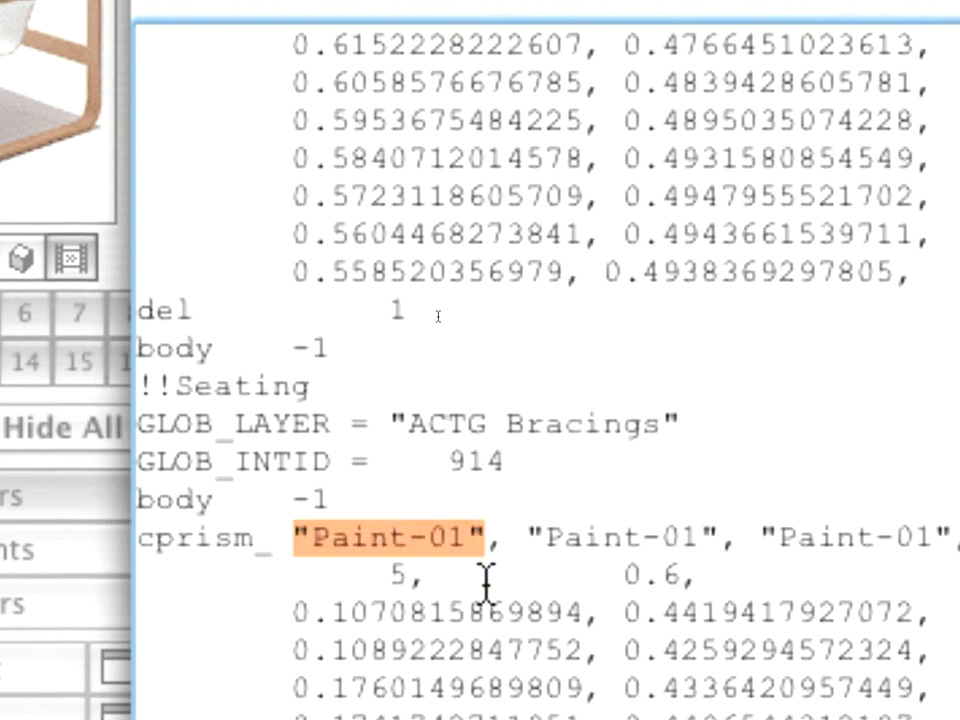
pyautogui.press('super+f')
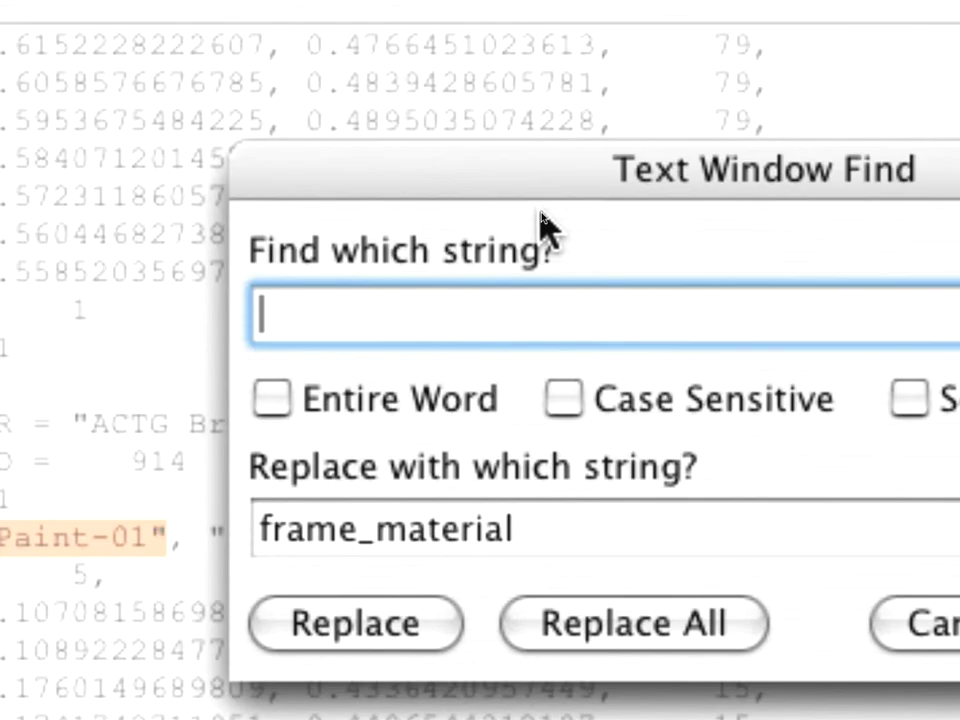
pyautogui.press('super+v')
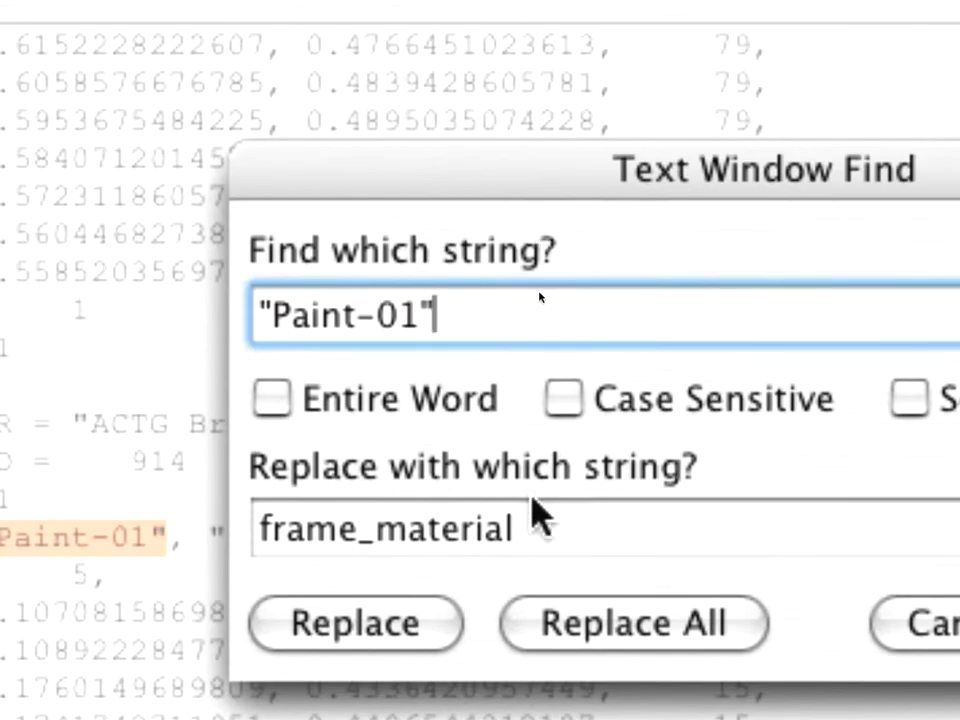
pyautogui.click(495, 533)
pyautogui.moveTo(496, 538); pyautogui.dragTo(200, 538)
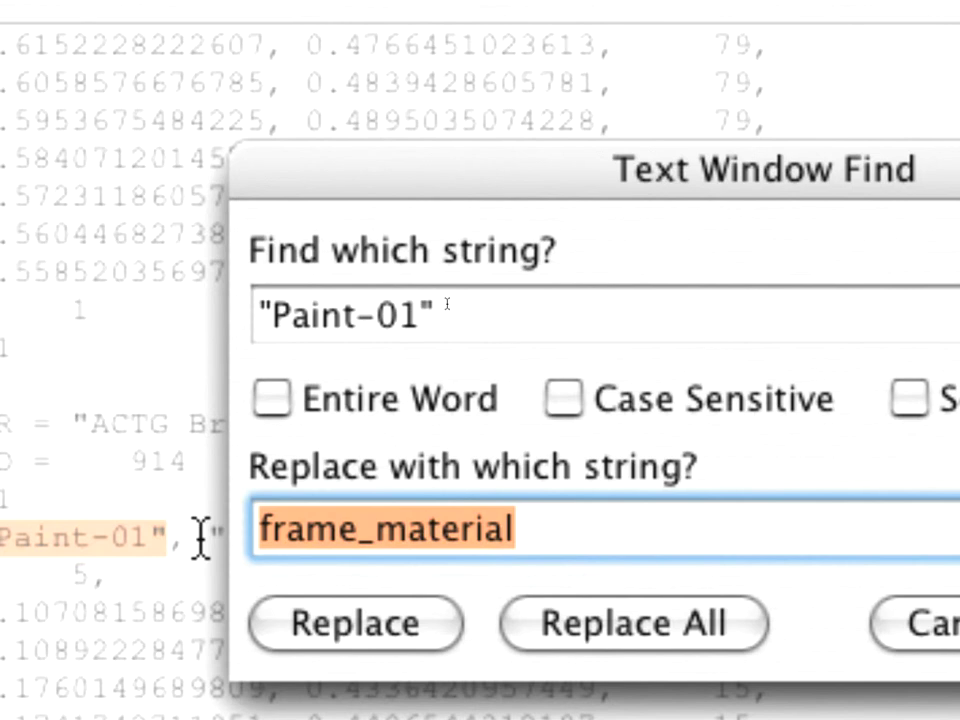
pyautogui.write('seat')
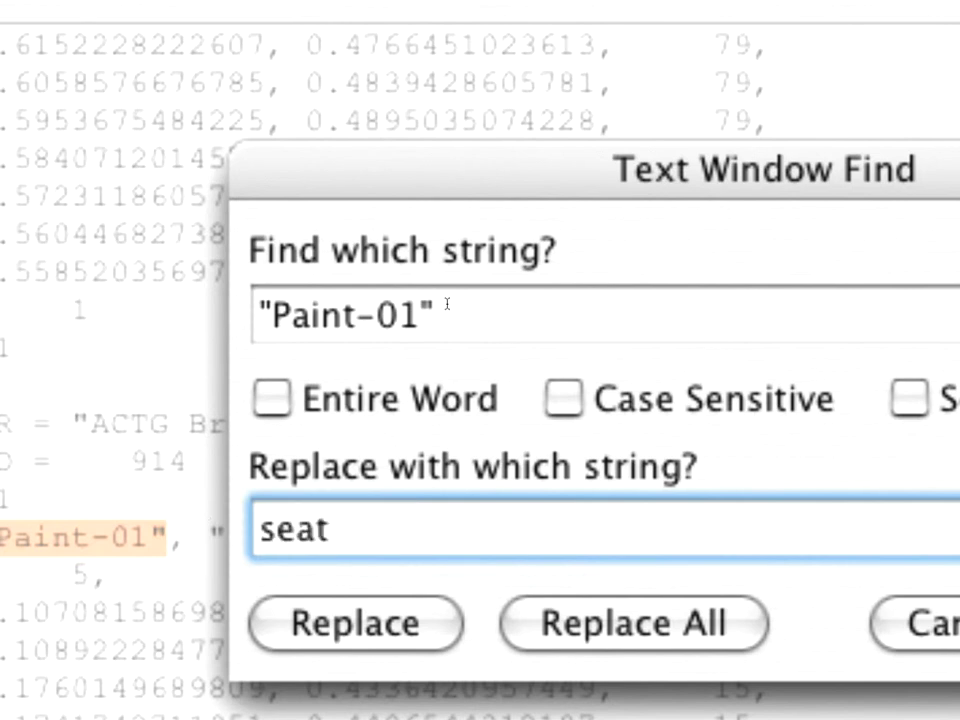
pyautogui.write('ing_')
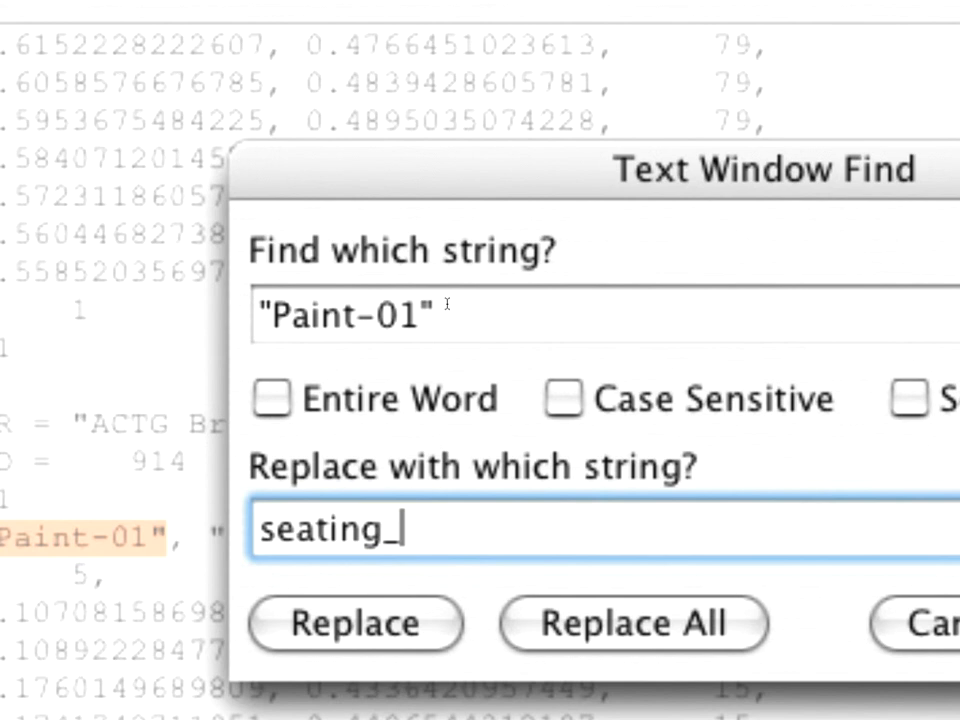
pyautogui.write('materi')
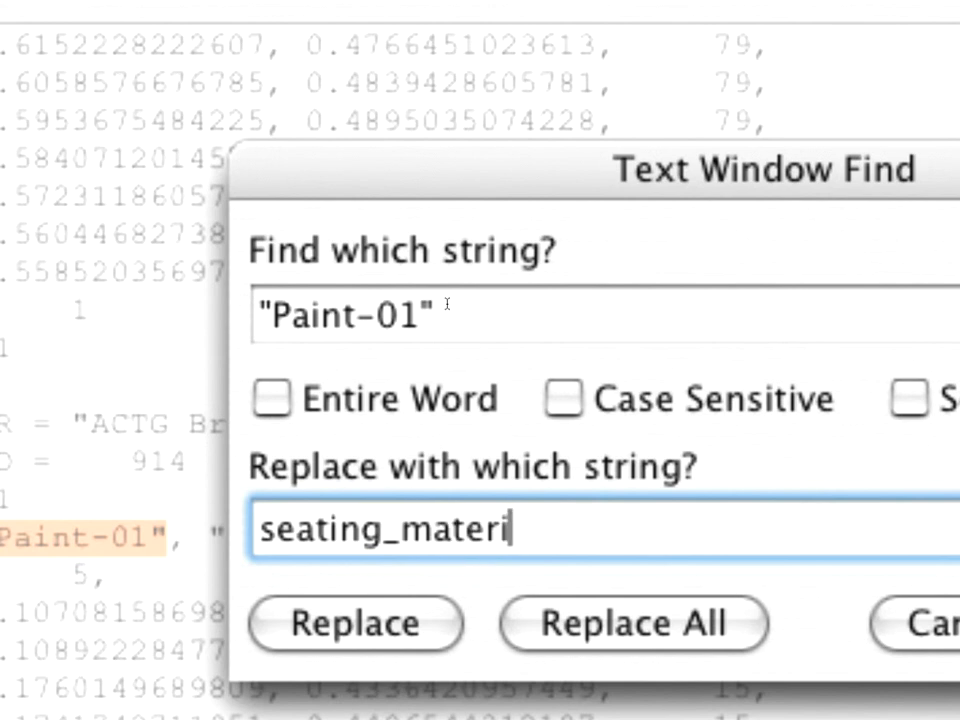
pyautogui.write('al')
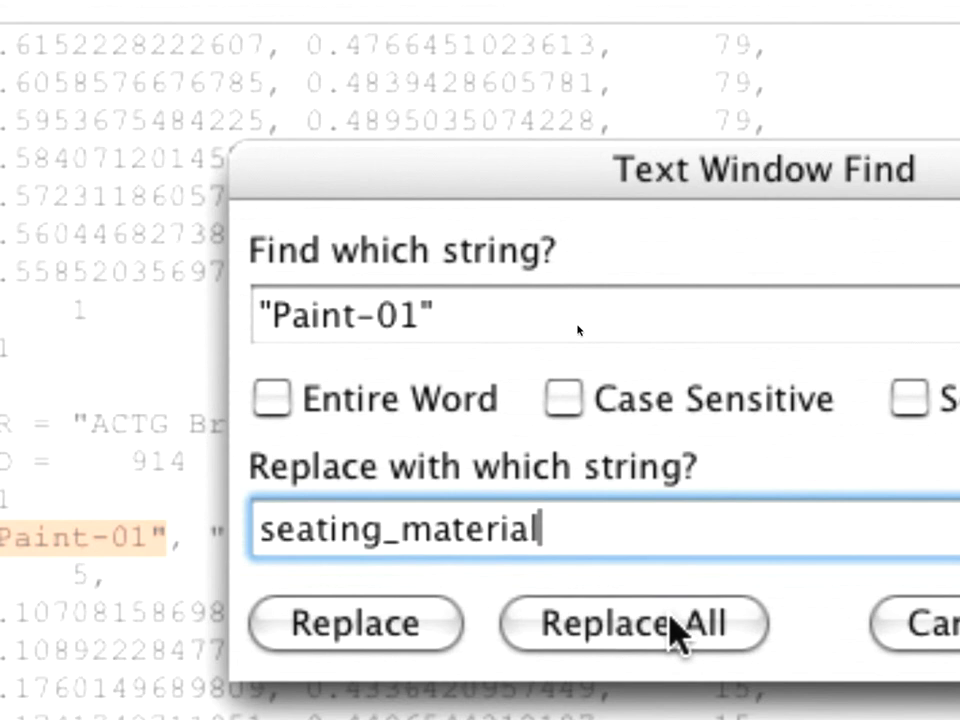
pyautogui.click(678, 632)
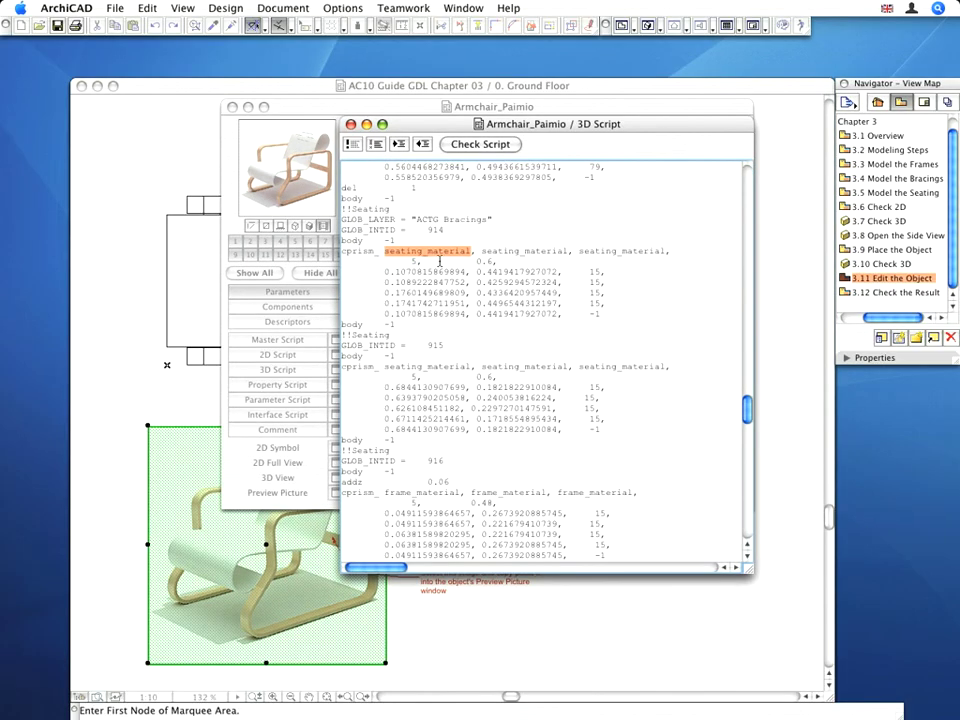
# Close the 3D script and preview the wood-framed, white-seated armchair in 3D.
pyautogui.click(351, 124)
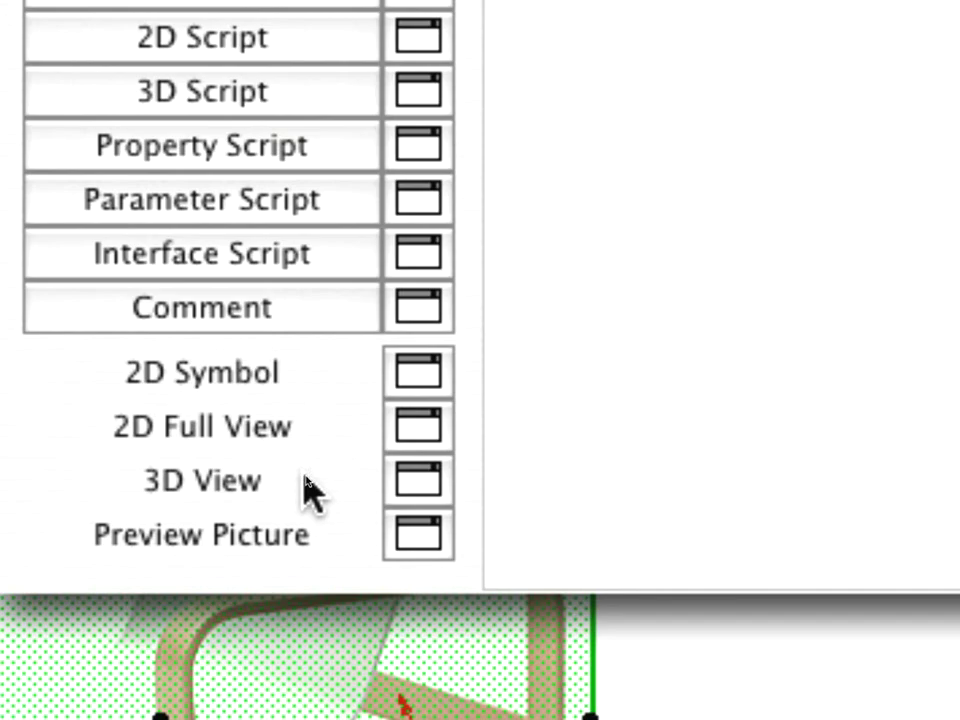
pyautogui.click(437, 490)
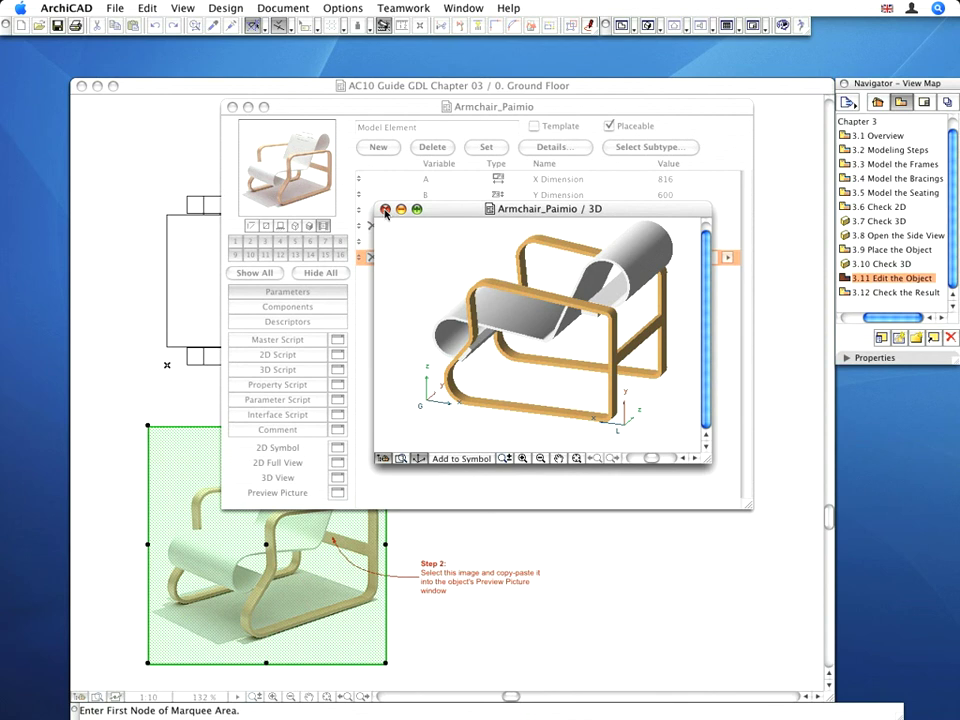
# Change Seating Material to Paint-05 (49) and confirm the black seat in 3D.
pyautogui.click(385, 210)
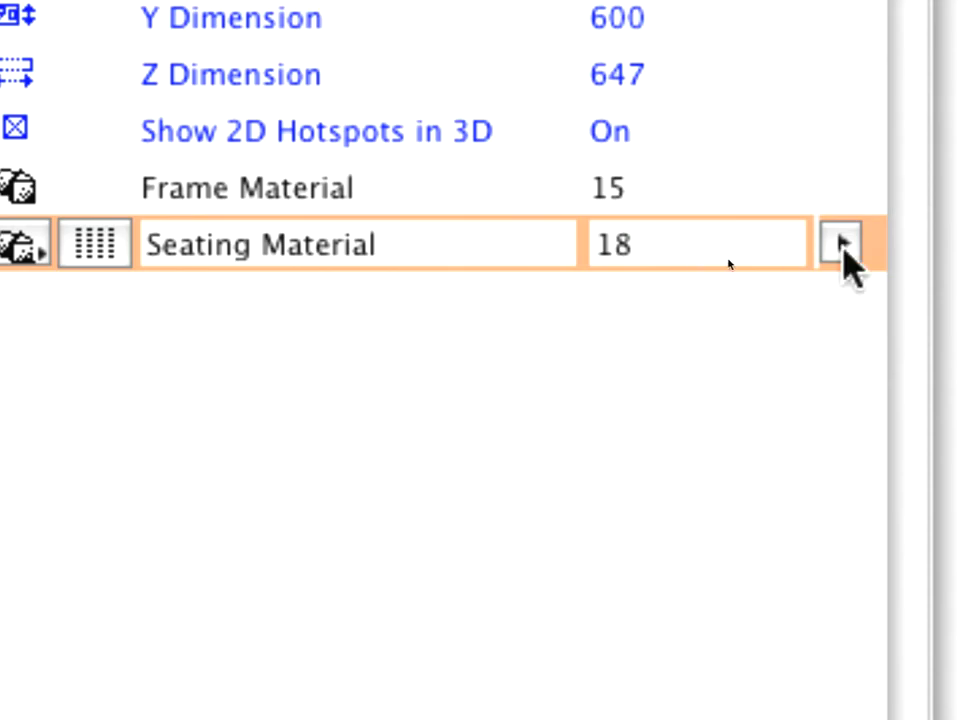
pyautogui.click(840, 244)
pyautogui.scroll(-5, 959, 127)
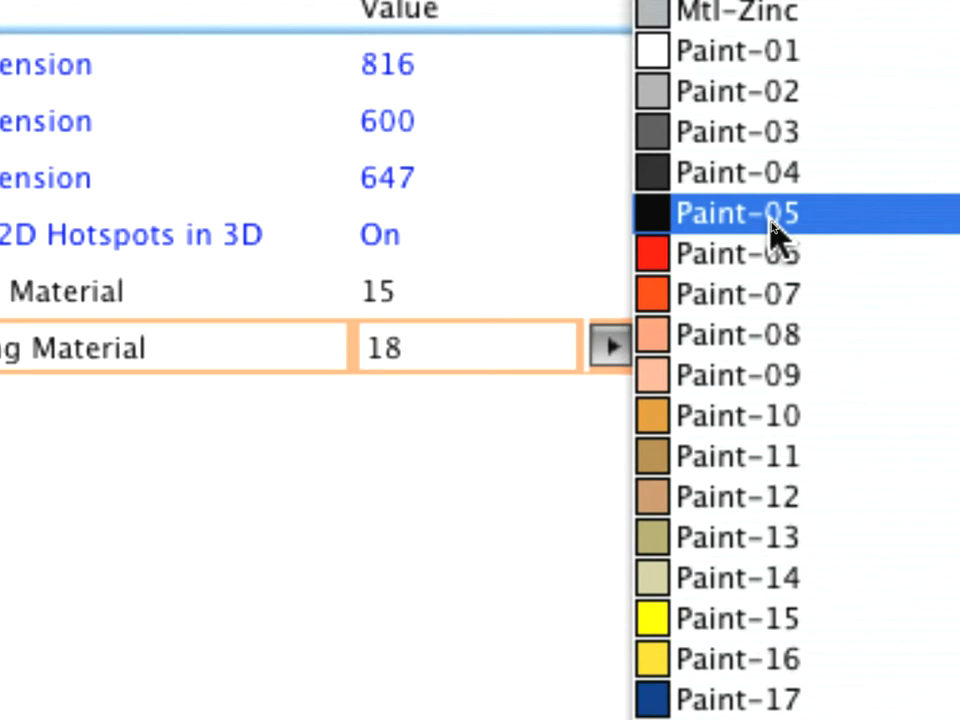
pyautogui.click(770, 218)
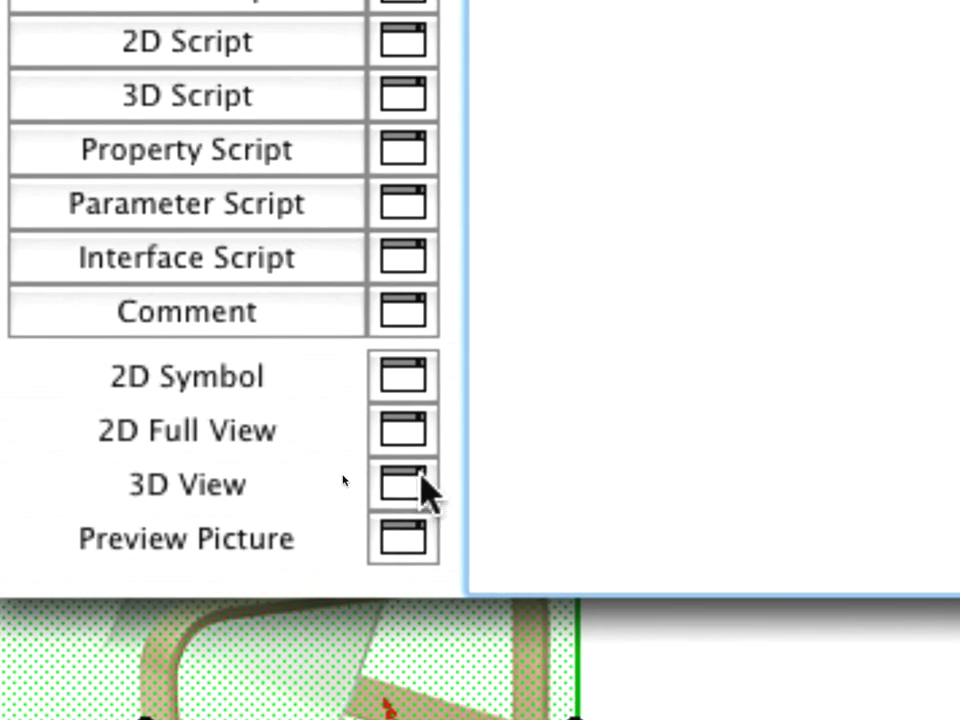
pyautogui.click(420, 480)
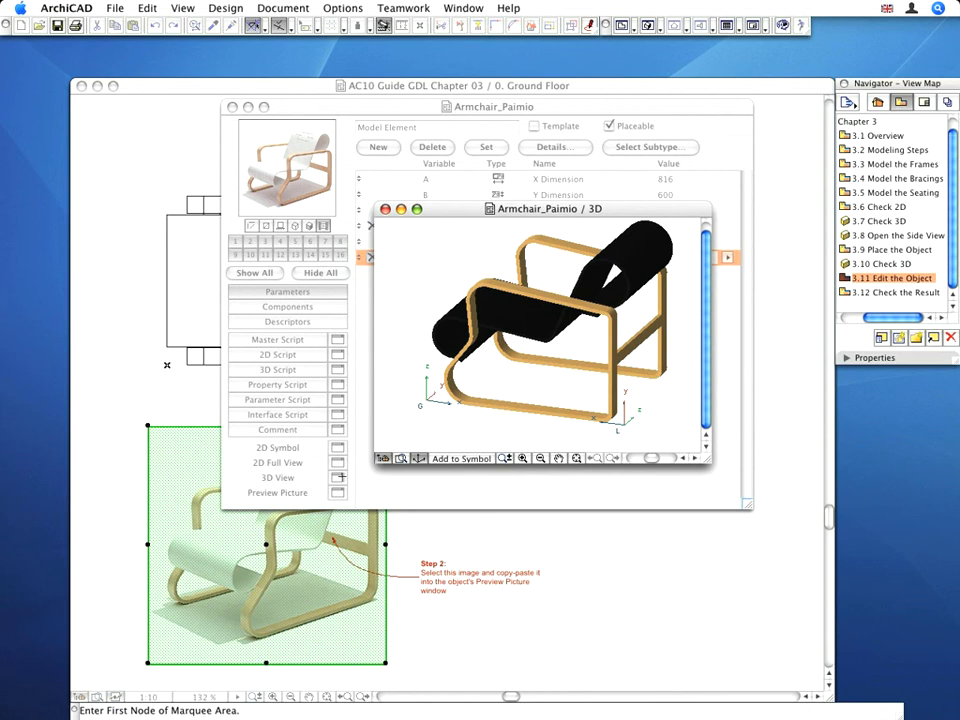
pyautogui.click(385, 209)
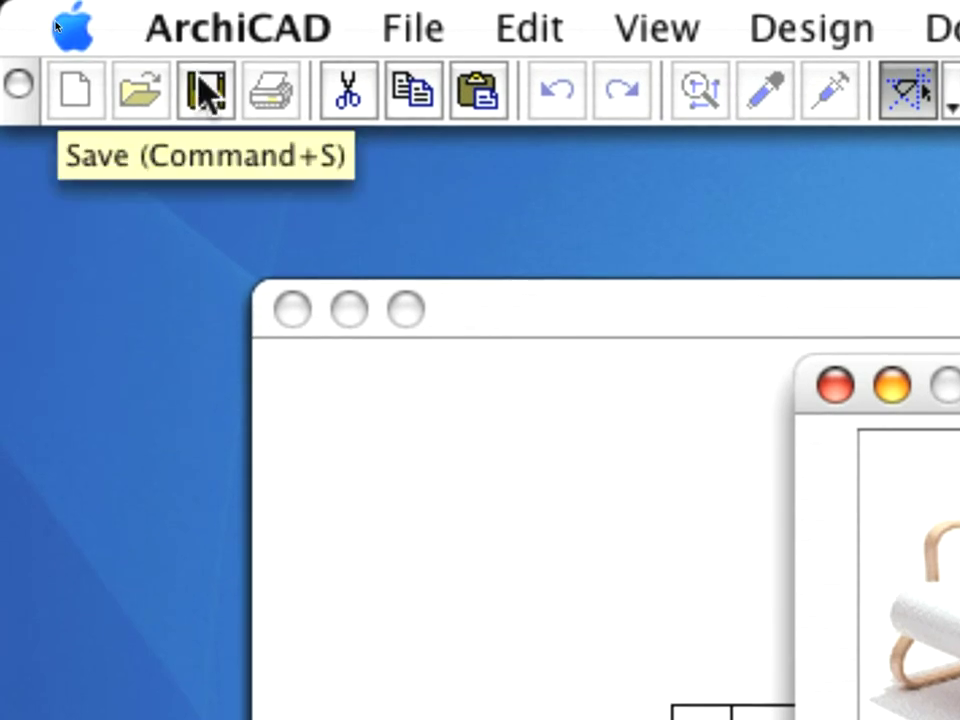
# Save Armchair_Paimio, close its editing window and clear the plan selection.
pyautogui.click(203, 88)
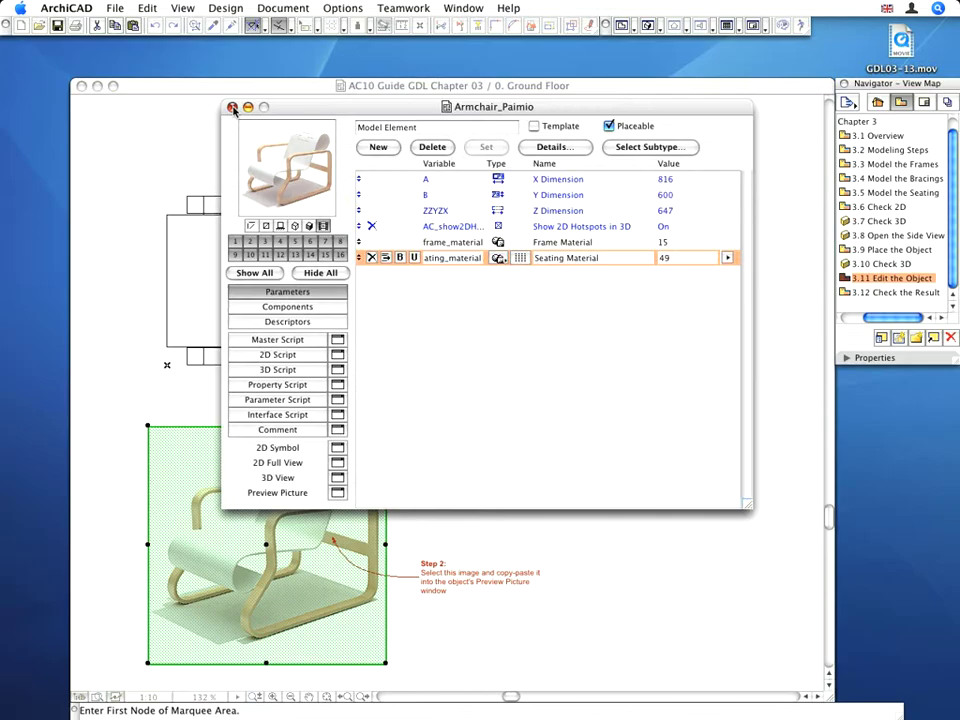
pyautogui.click(233, 108)
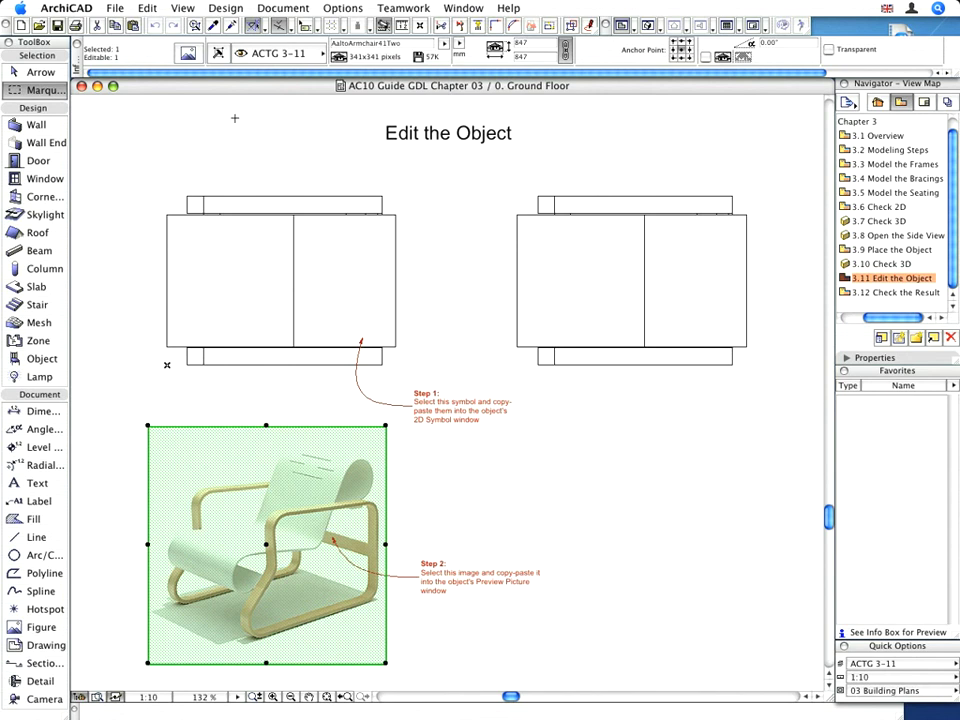
pyautogui.press('Escape')
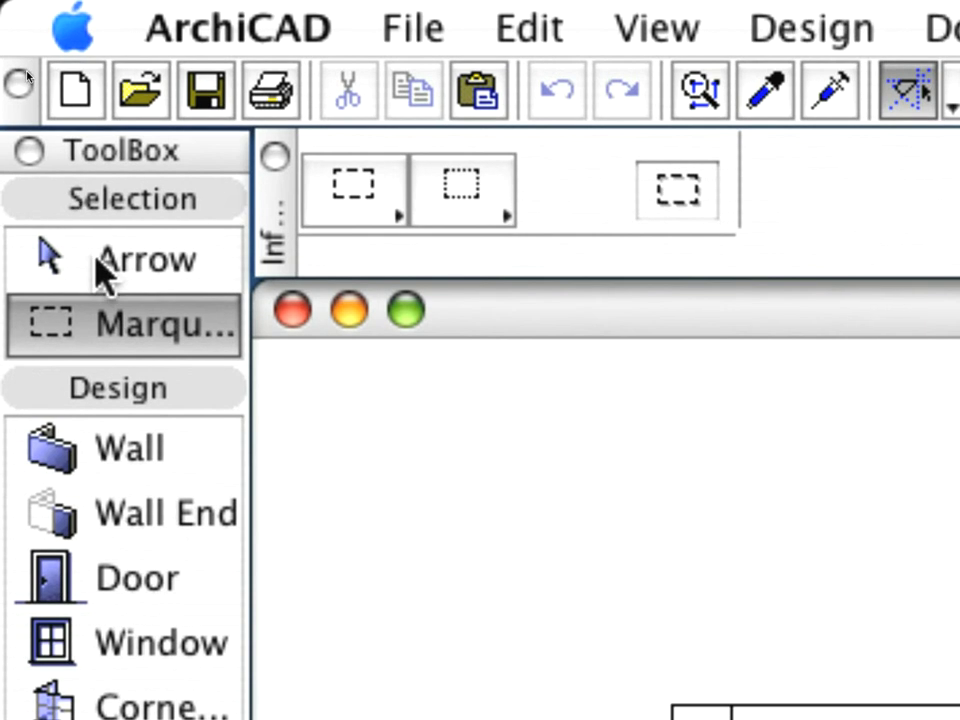
# Select the right-hand Armchair_Paimio symbol on the floor plan with the Arrow tool.
pyautogui.click(105, 268)
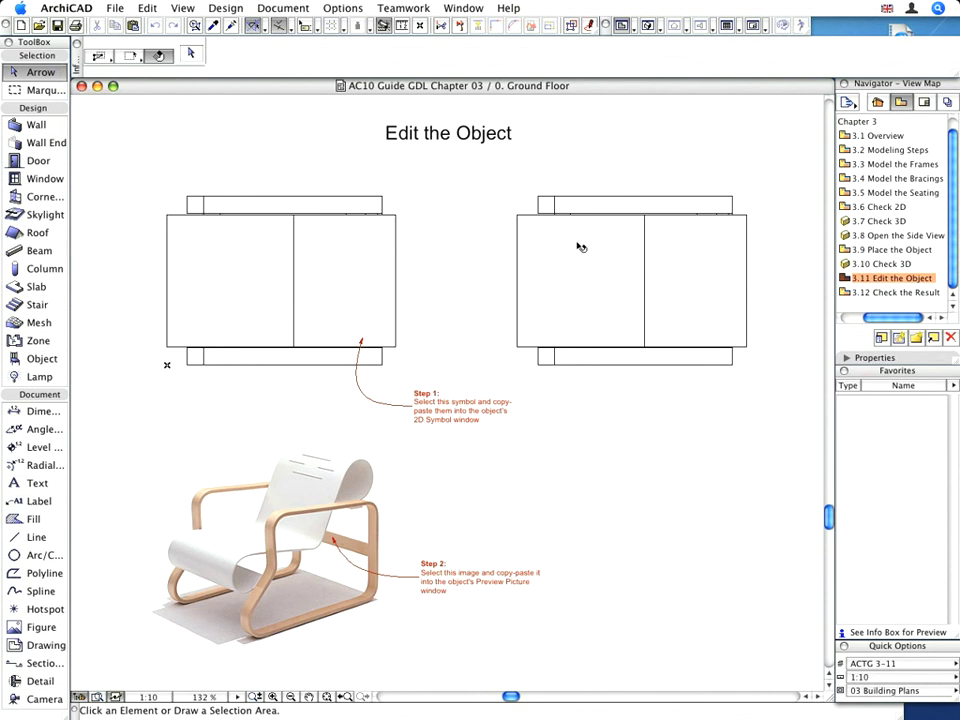
pyautogui.moveTo(579, 247)
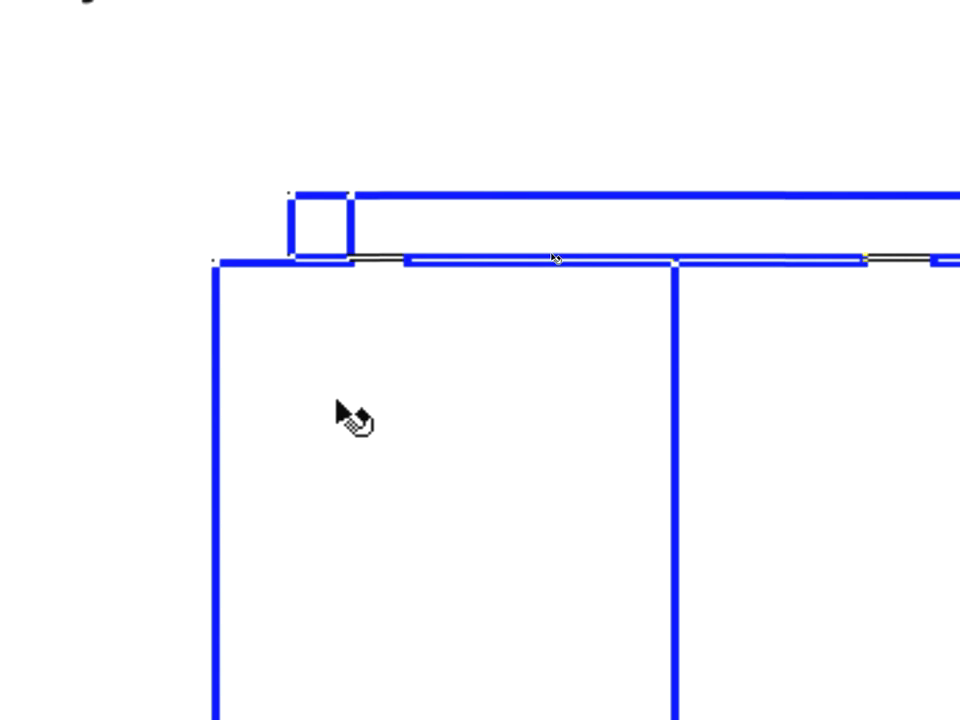
pyautogui.click(331, 402)
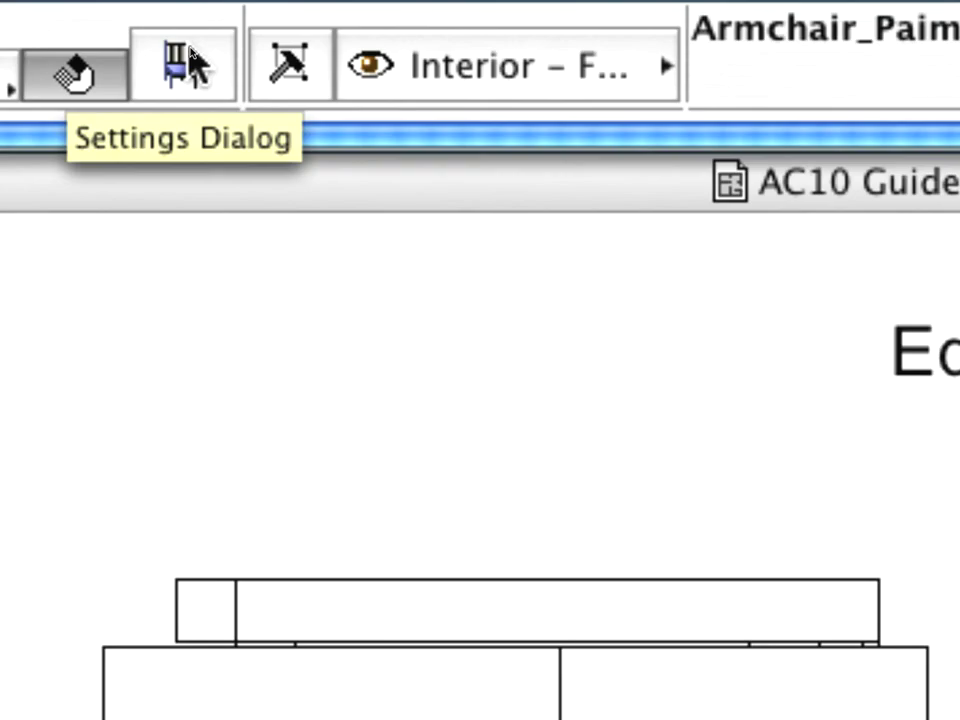
# Open the armchair's object settings and set the preview to a shaded 3D model.
pyautogui.click(190, 65)
pyautogui.click(540, 300)
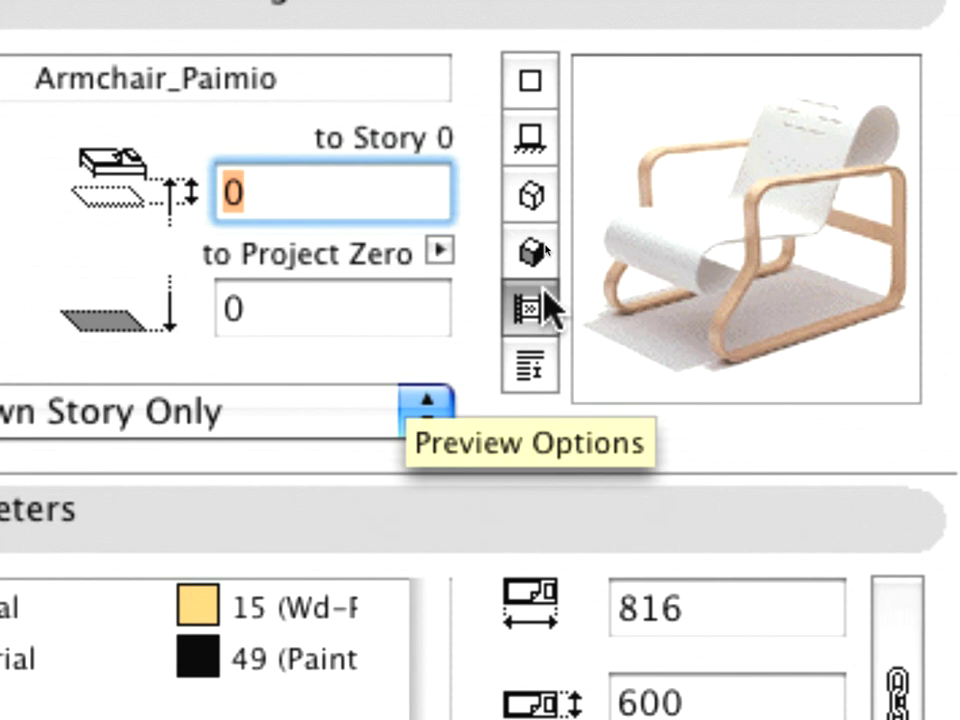
pyautogui.click(533, 256)
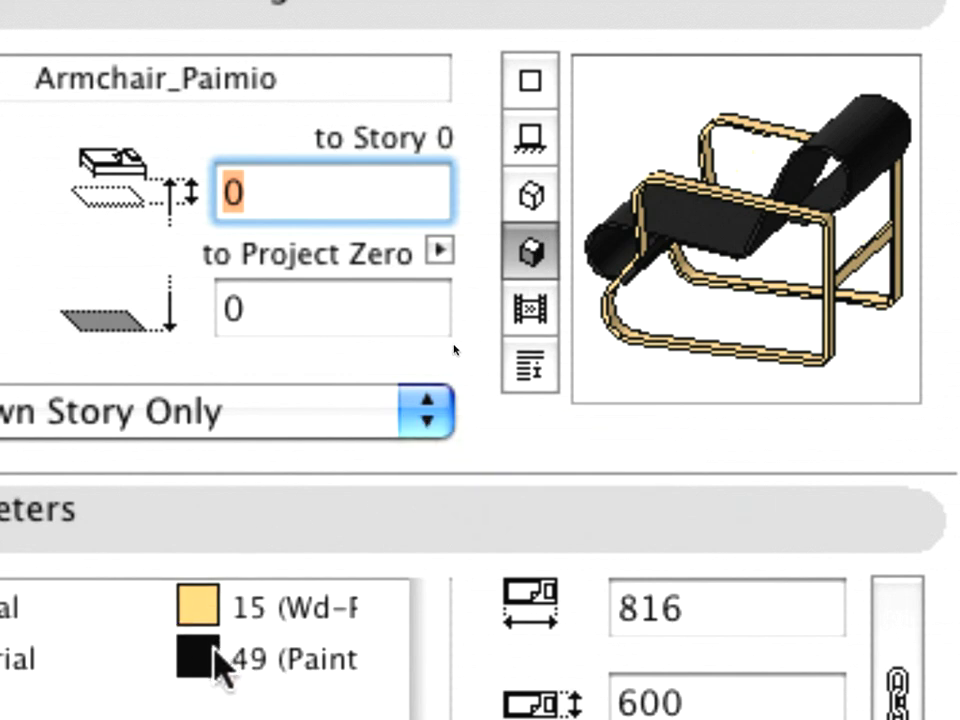
# Try red paint for Seating Material and Floor-Parquet Oak for Frame Material.
pyautogui.click(216, 655)
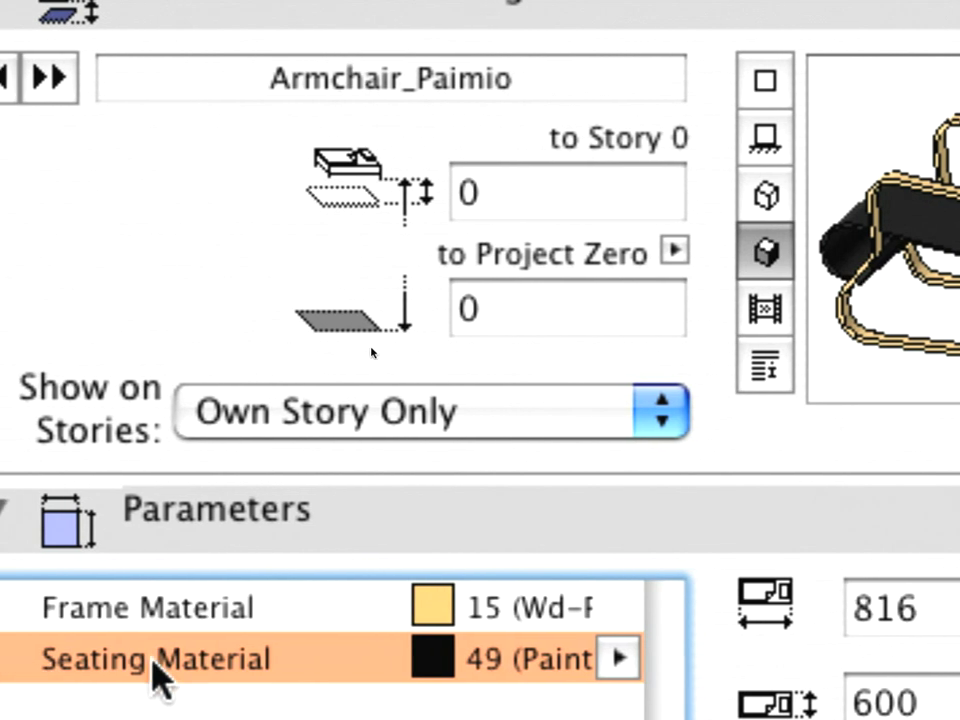
pyautogui.click(602, 660)
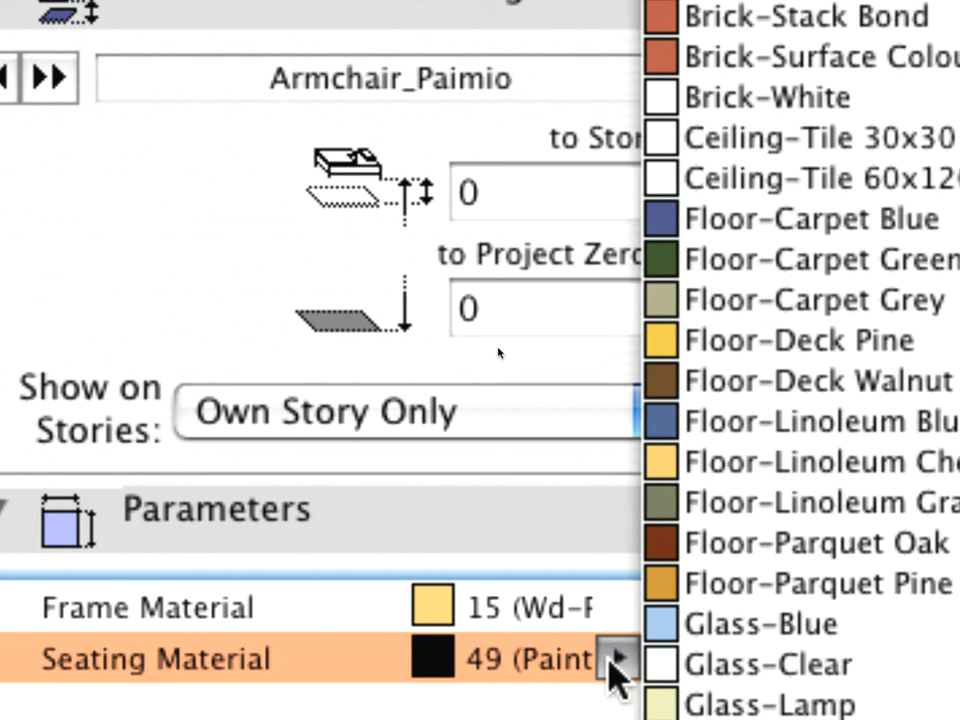
pyautogui.click(760, 705)
pyautogui.click(600, 608)
pyautogui.click(617, 611)
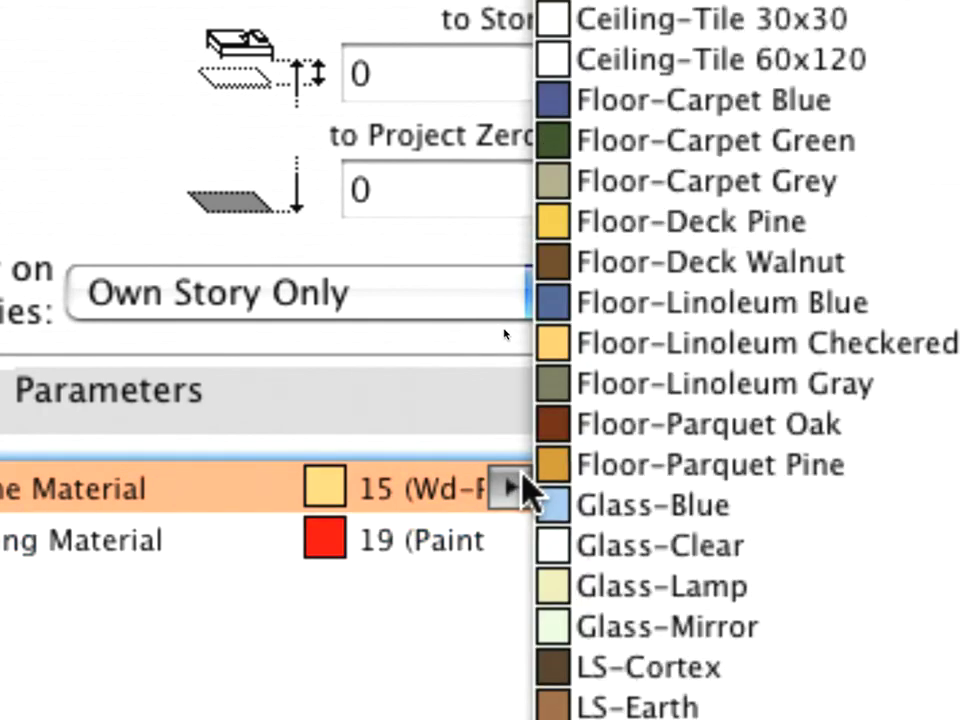
pyautogui.click(545, 425)
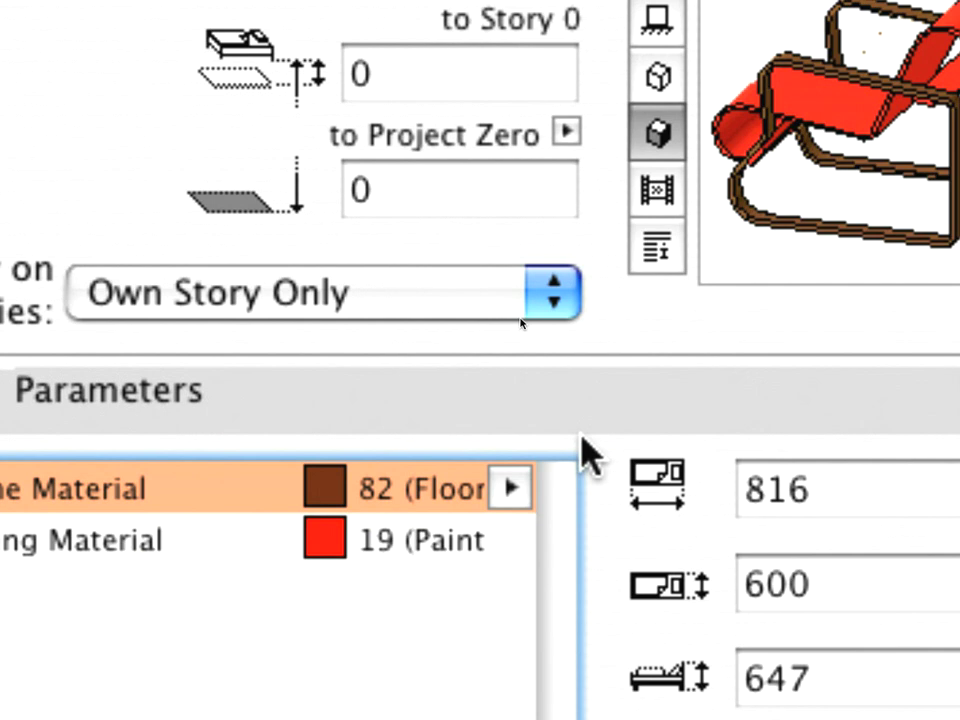
# Change Frame Material to Floor-Carpet Blue and Seating Material to Floor-Carpet Green.
pyautogui.click(524, 494)
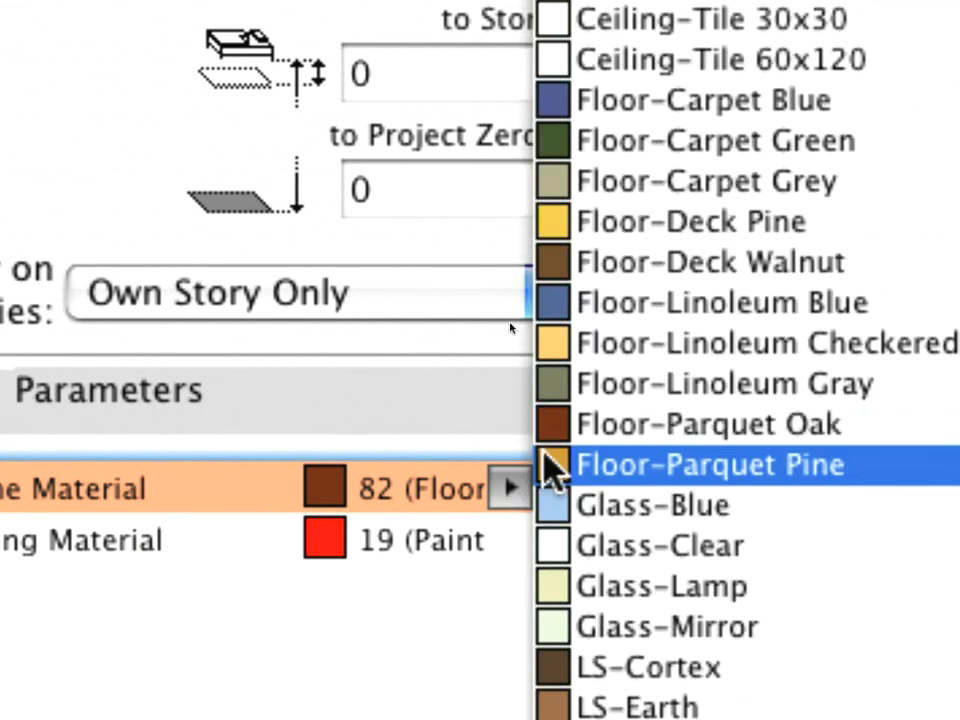
pyautogui.click(630, 108)
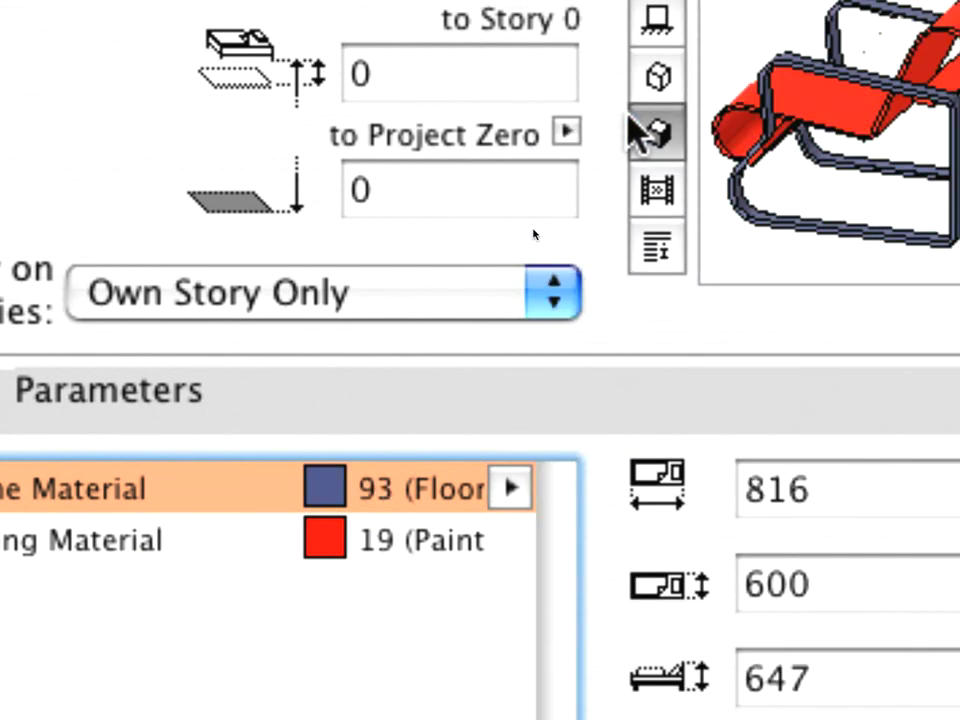
pyautogui.click(519, 550)
pyautogui.click(517, 546)
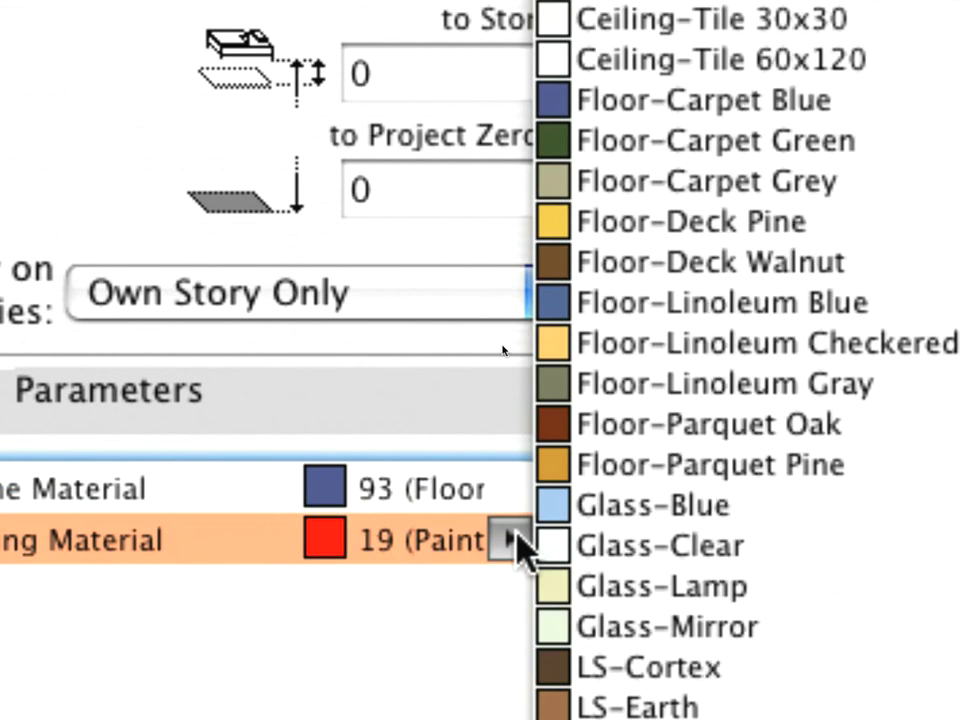
pyautogui.click(566, 145)
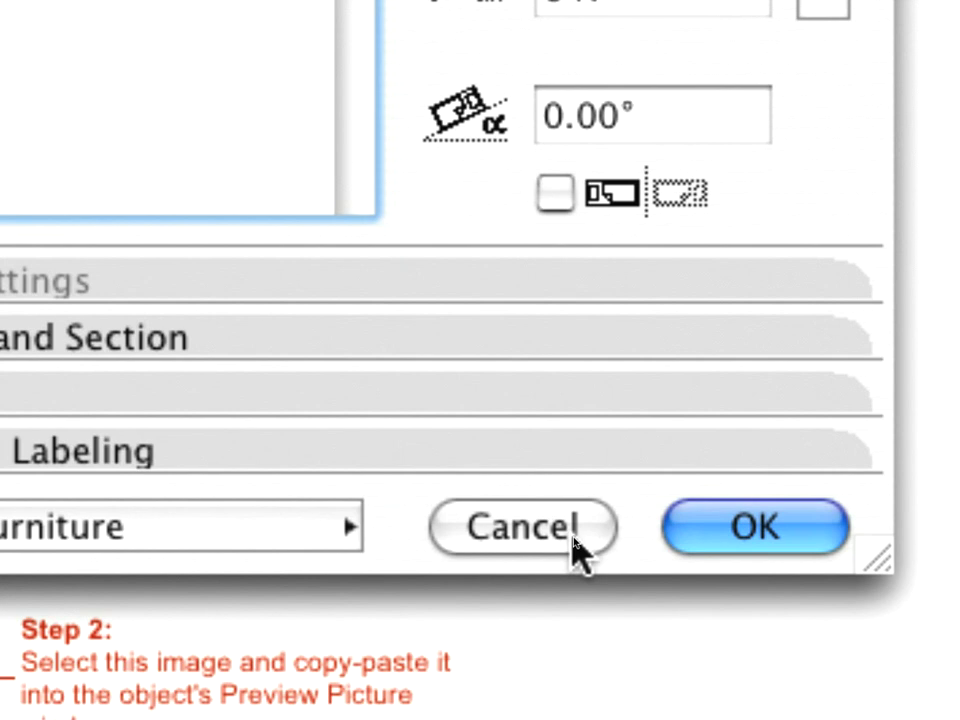
# Cancel the trial materials, switch to the 3D view with F3, and select the armchair.
pyautogui.click(577, 548)
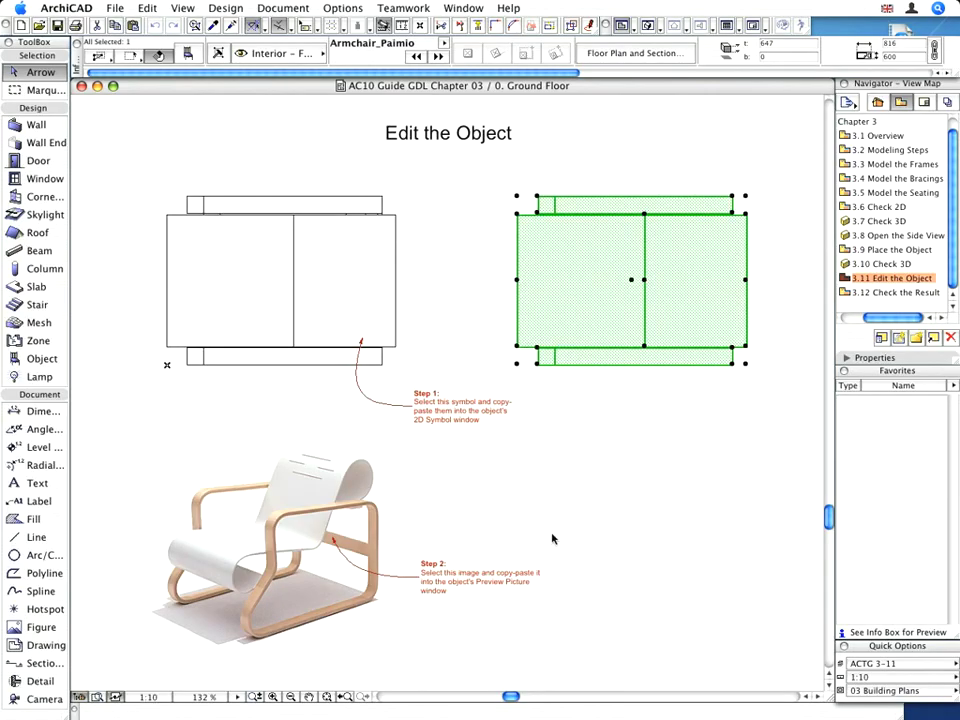
pyautogui.press('F3')
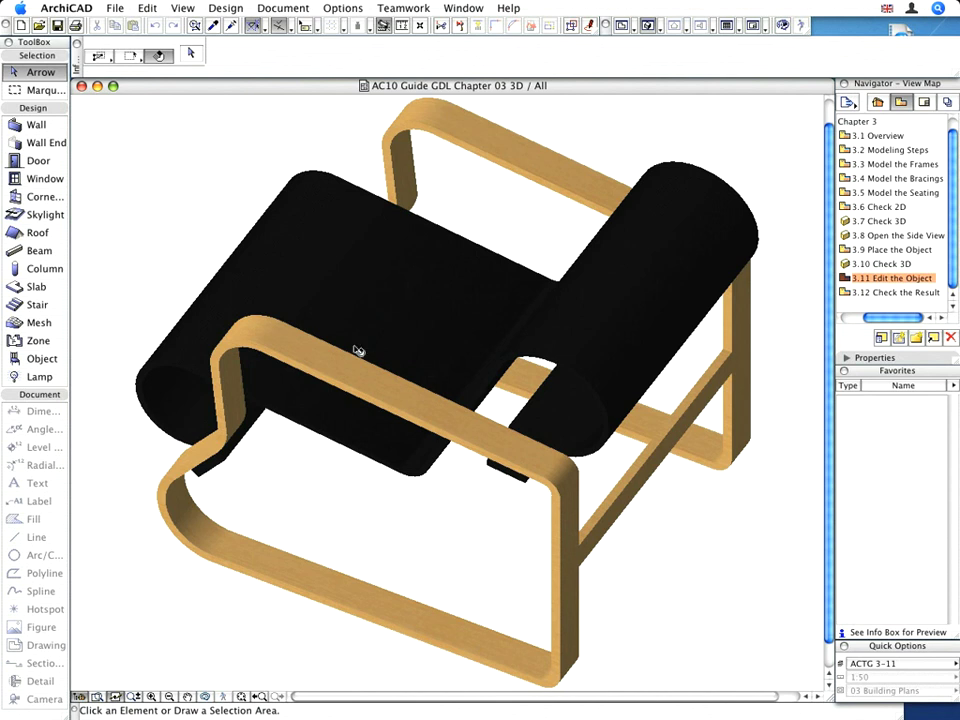
pyautogui.click(337, 323)
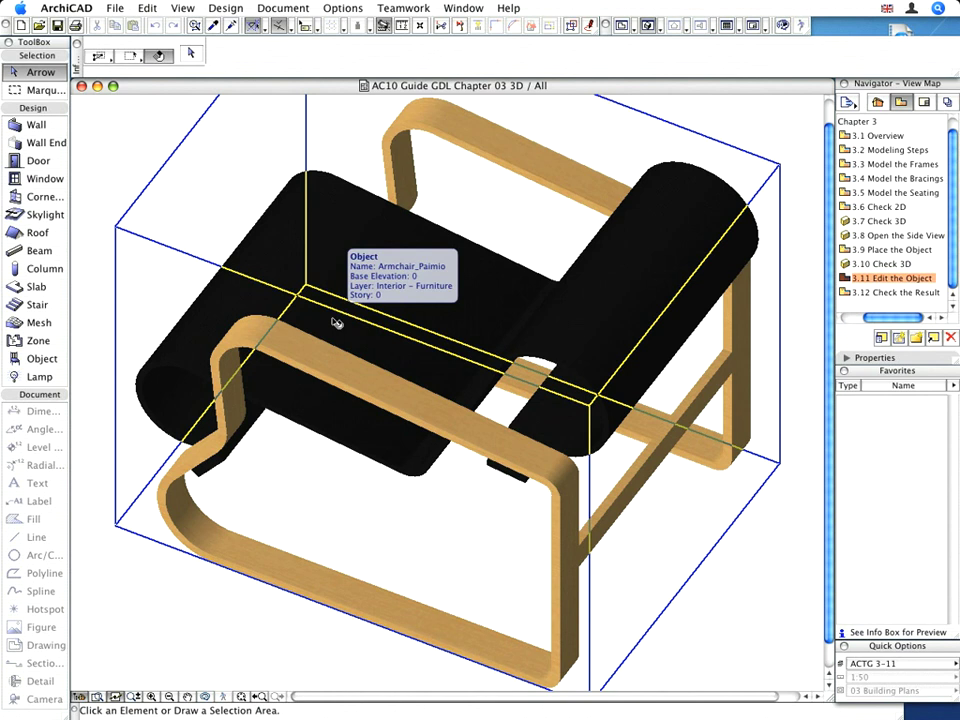